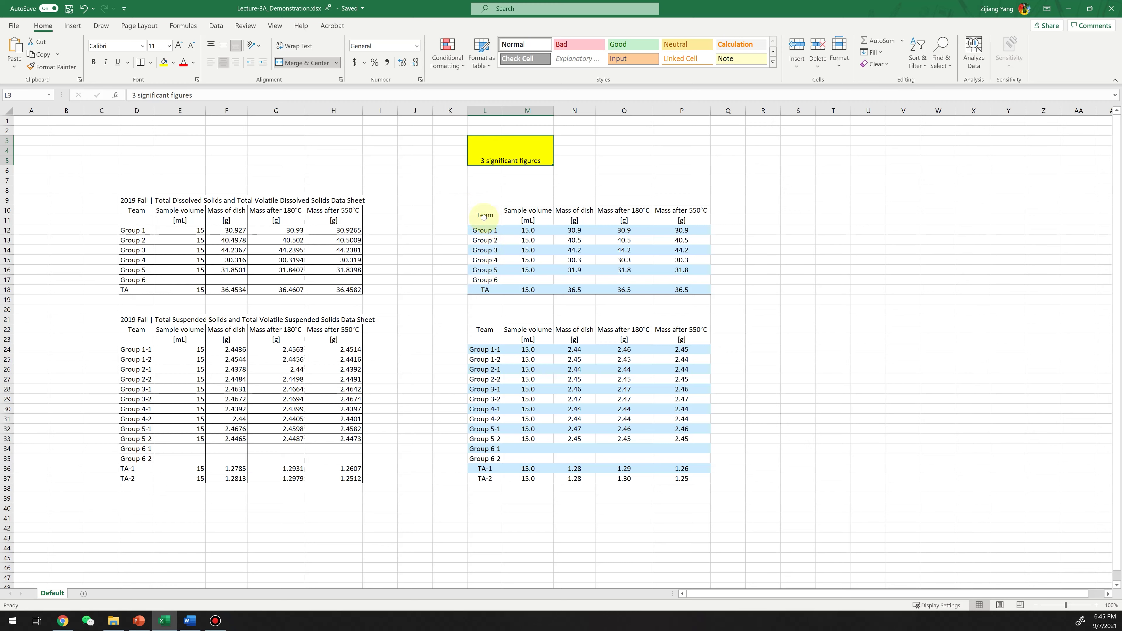
left_click_drag(484, 216, 660, 292)
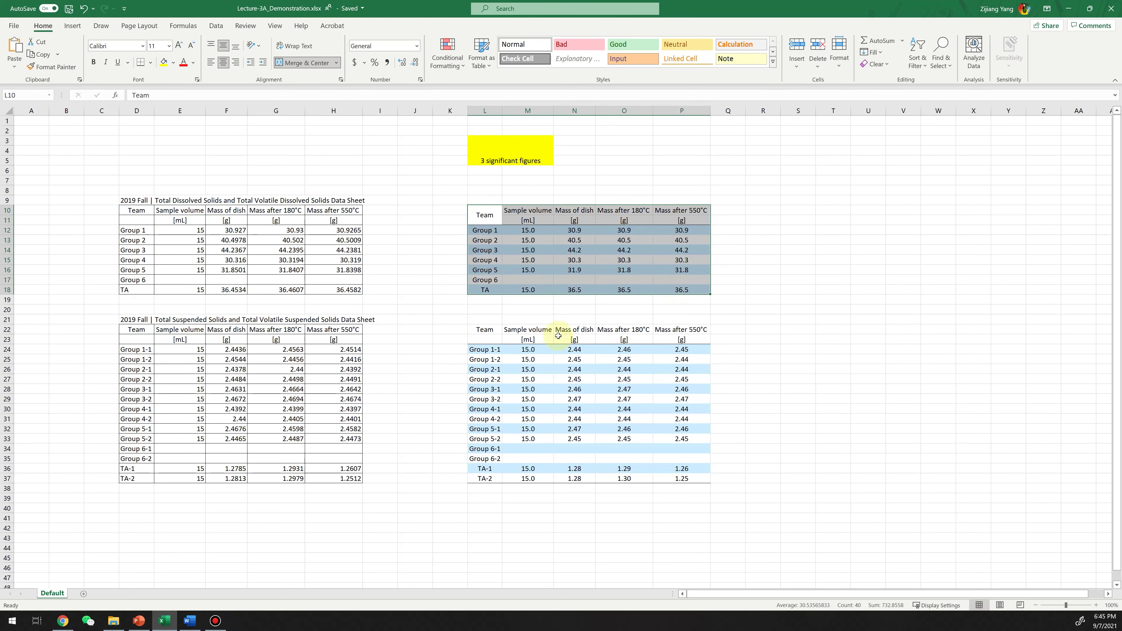
left_click_drag(478, 327, 689, 478)
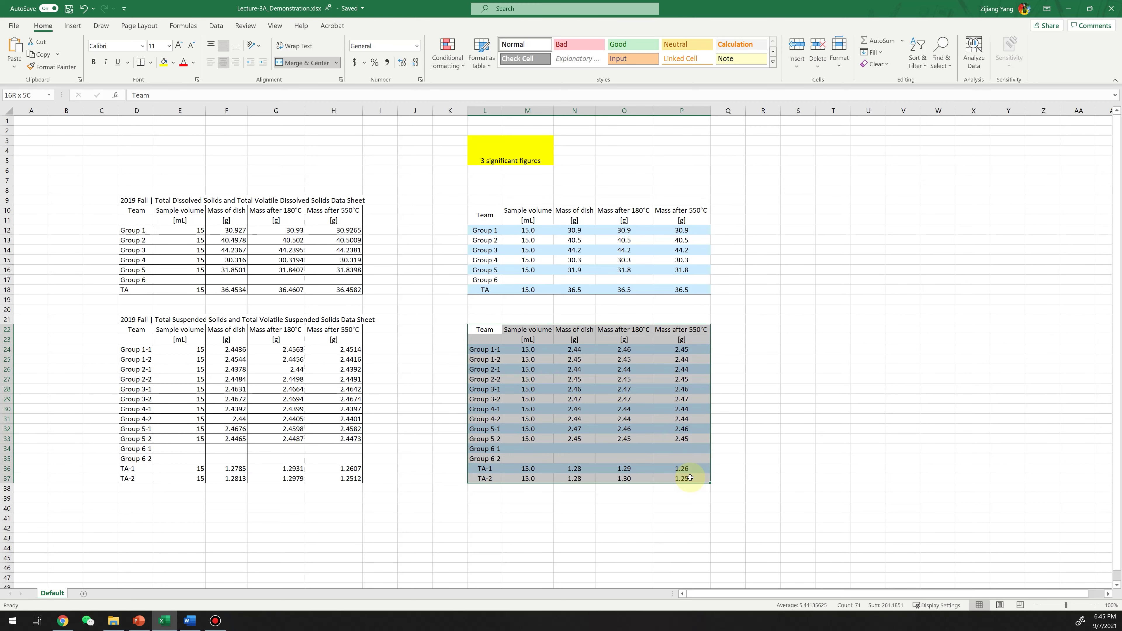
left_click(408, 428)
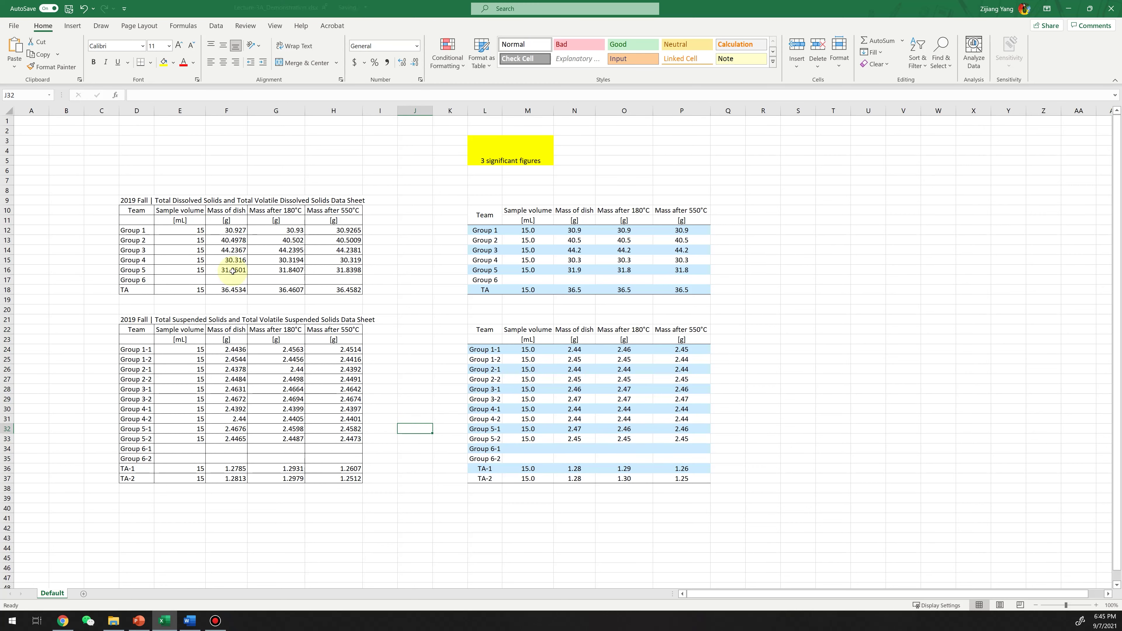
left_click(514, 162)
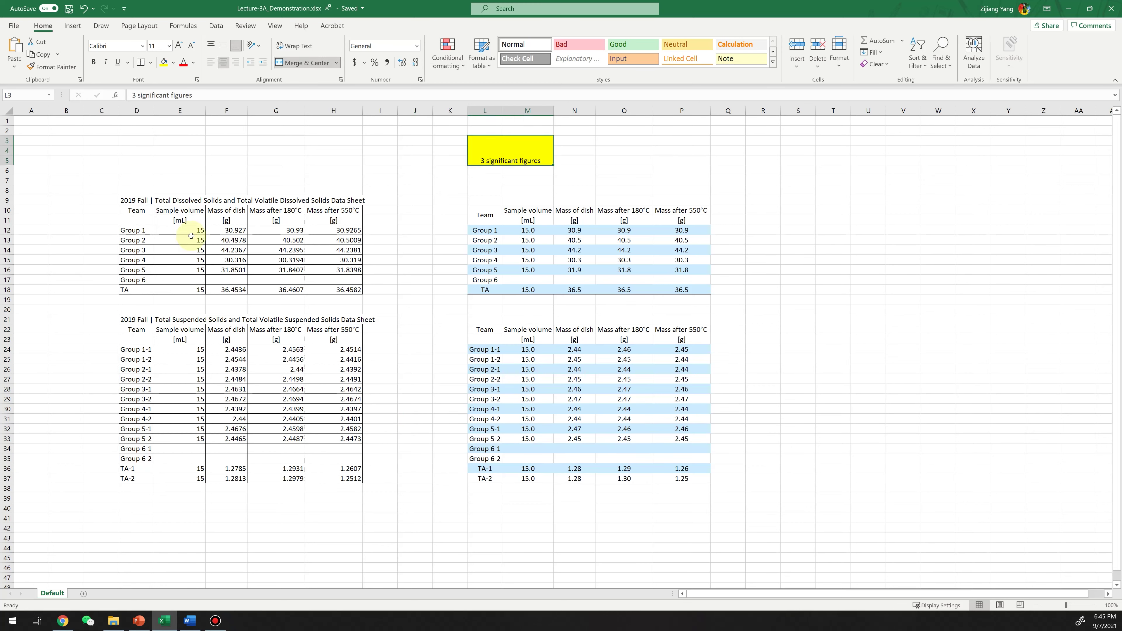
- Format the dissolved solids values in E12:H18 as Number with 1 decimal place
left_click_drag(183, 229, 354, 291)
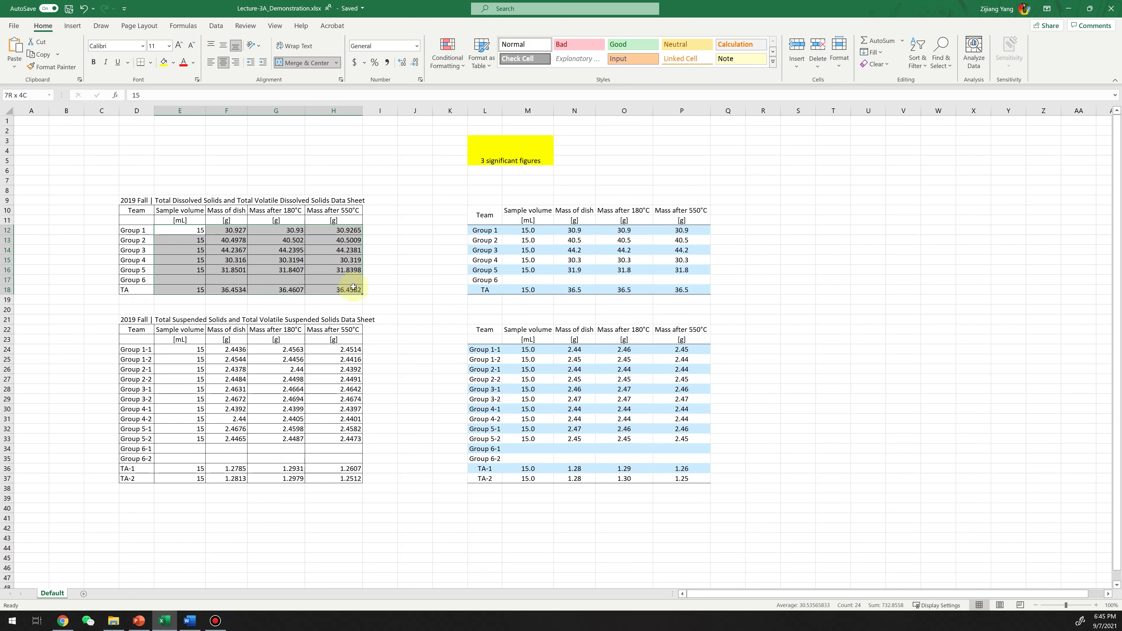
right_click(259, 251)
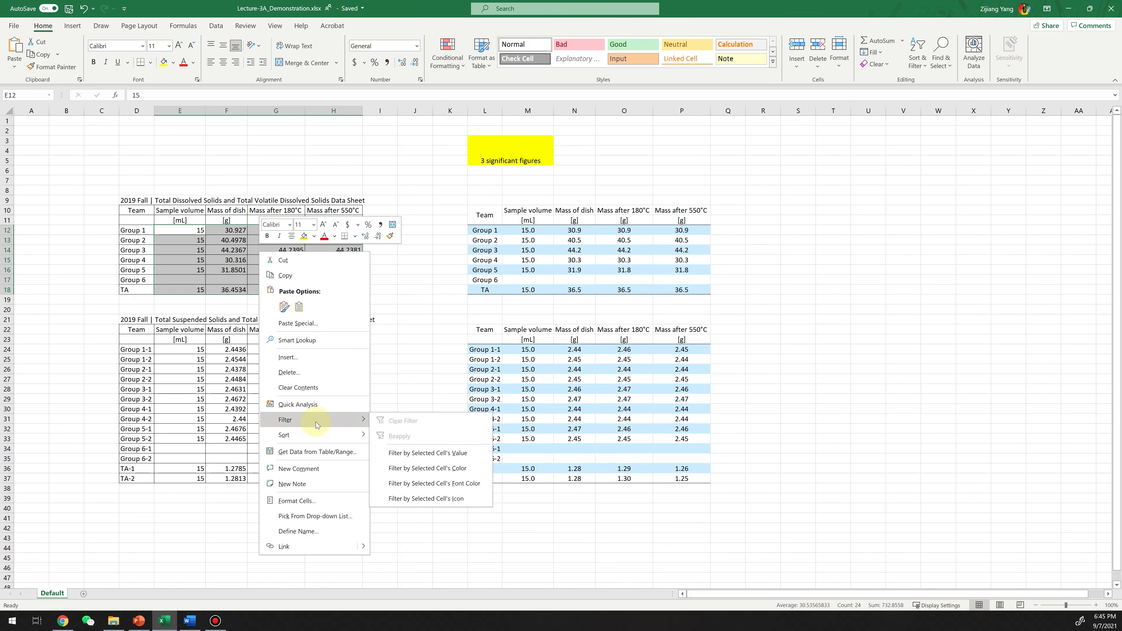
left_click(313, 500)
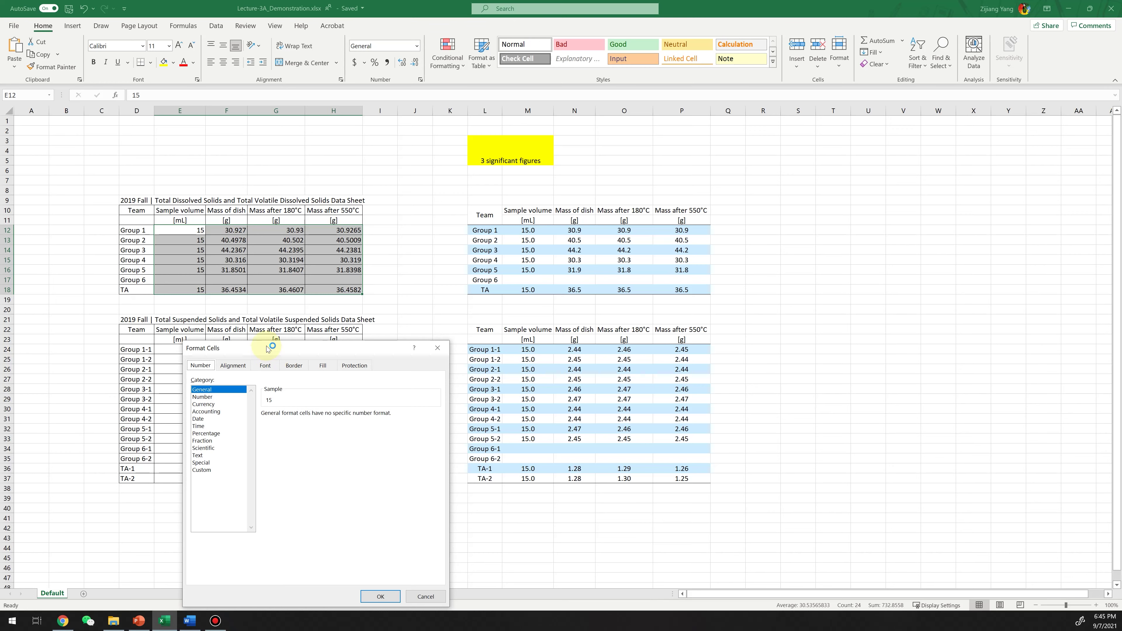
left_click_drag(265, 347, 221, 249)
left_click(158, 299)
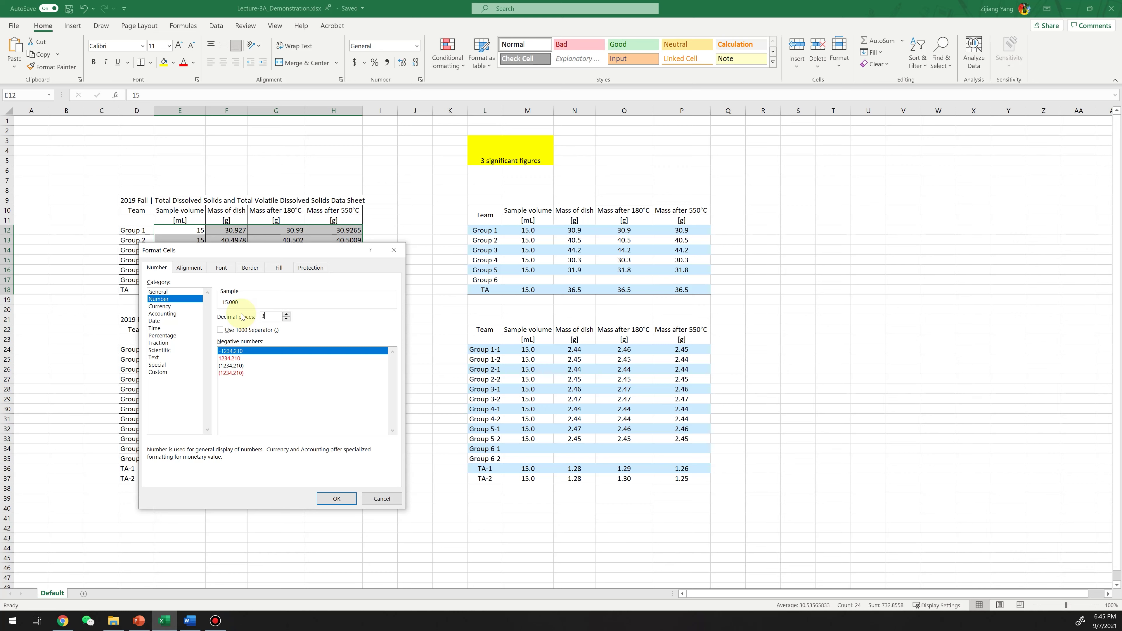
left_click_drag(304, 250, 478, 285)
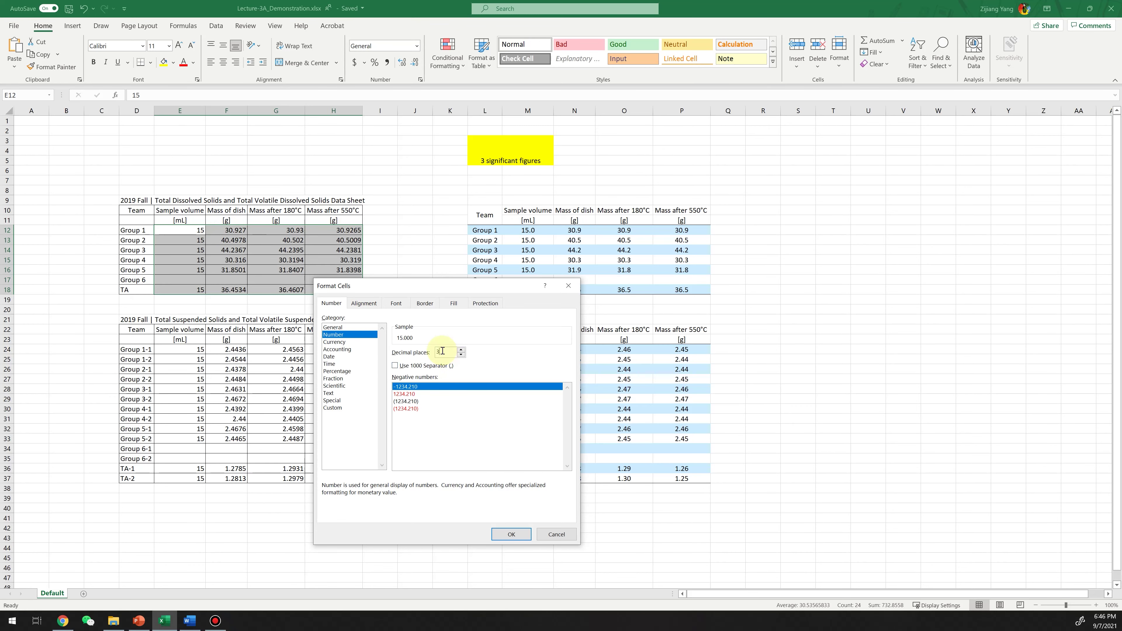
type("1")
left_click_drag(427, 286, 247, 249)
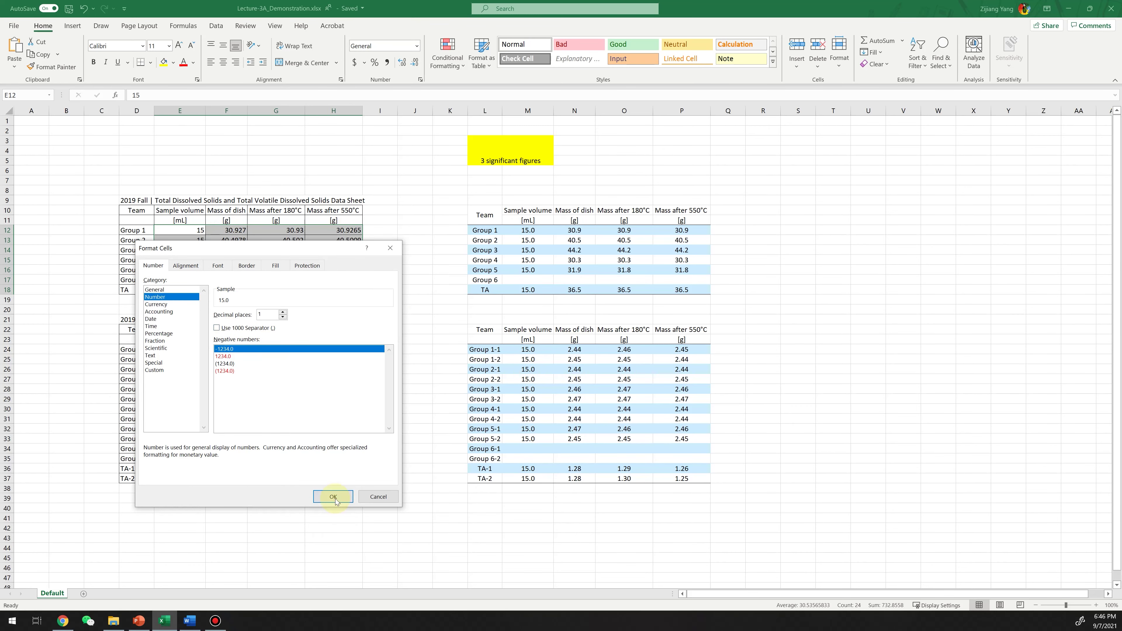
left_click(344, 493)
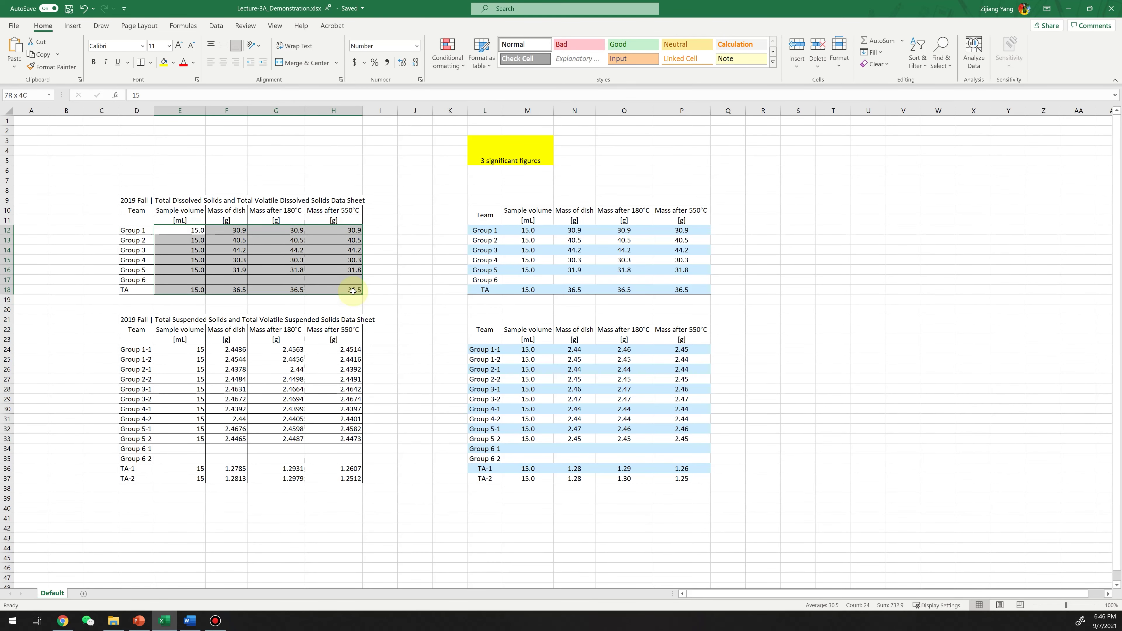
- Apply the same one-decimal number format to the suspended solids values in E24:H37
left_click_drag(183, 356, 354, 478)
left_click(240, 369)
left_click(490, 251)
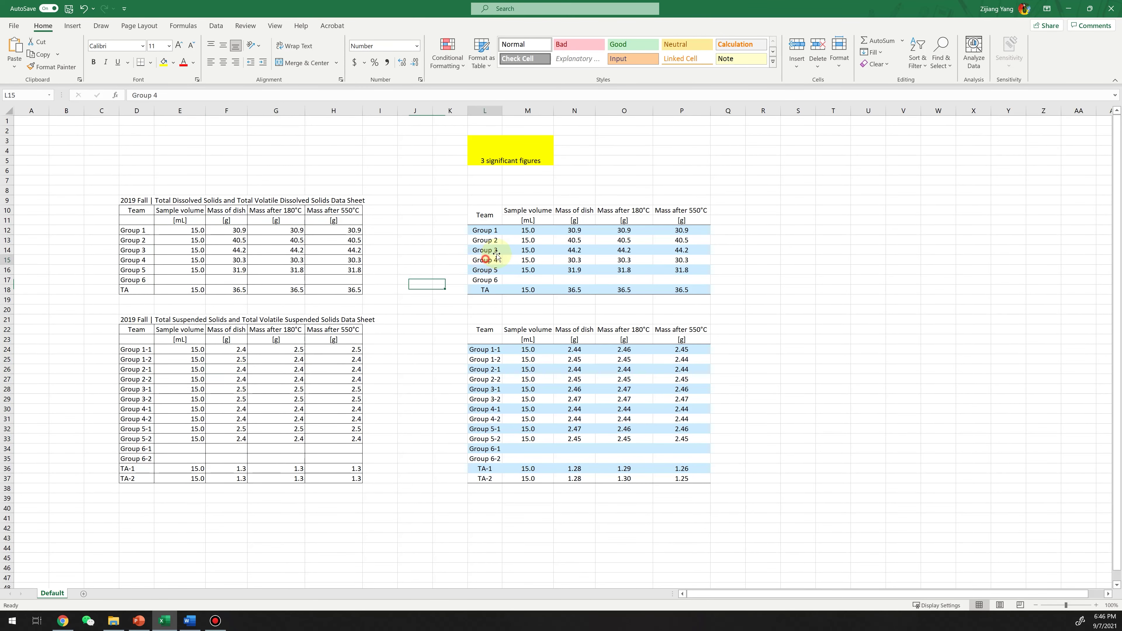
left_click_drag(475, 221, 681, 290)
left_click(251, 257)
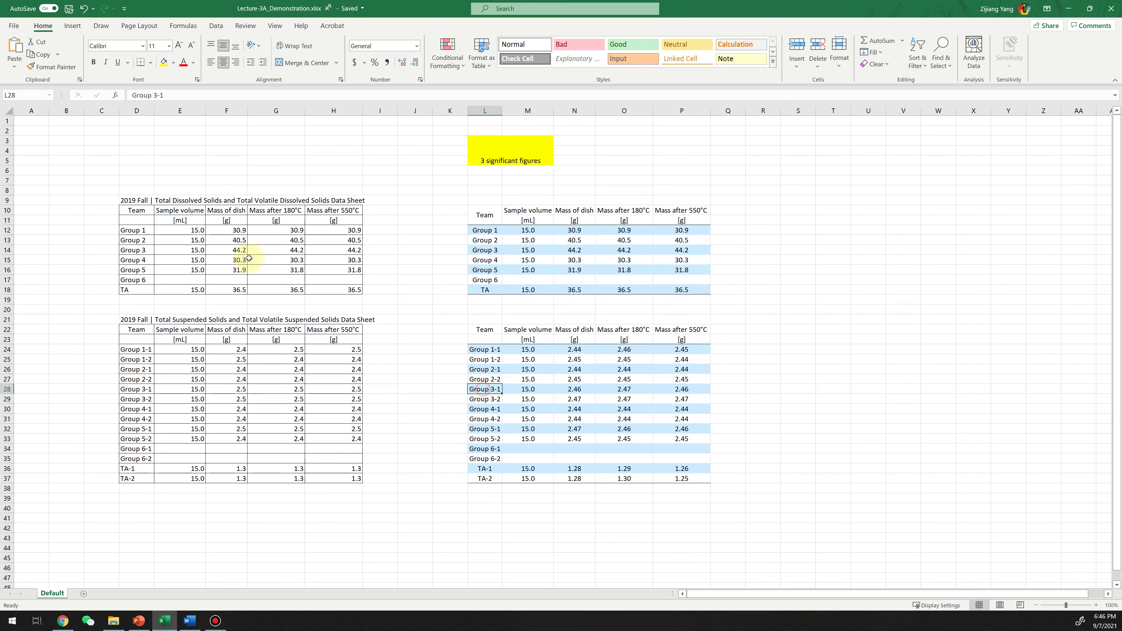
left_click_drag(131, 199, 174, 218)
left_click_drag(280, 273, 356, 293)
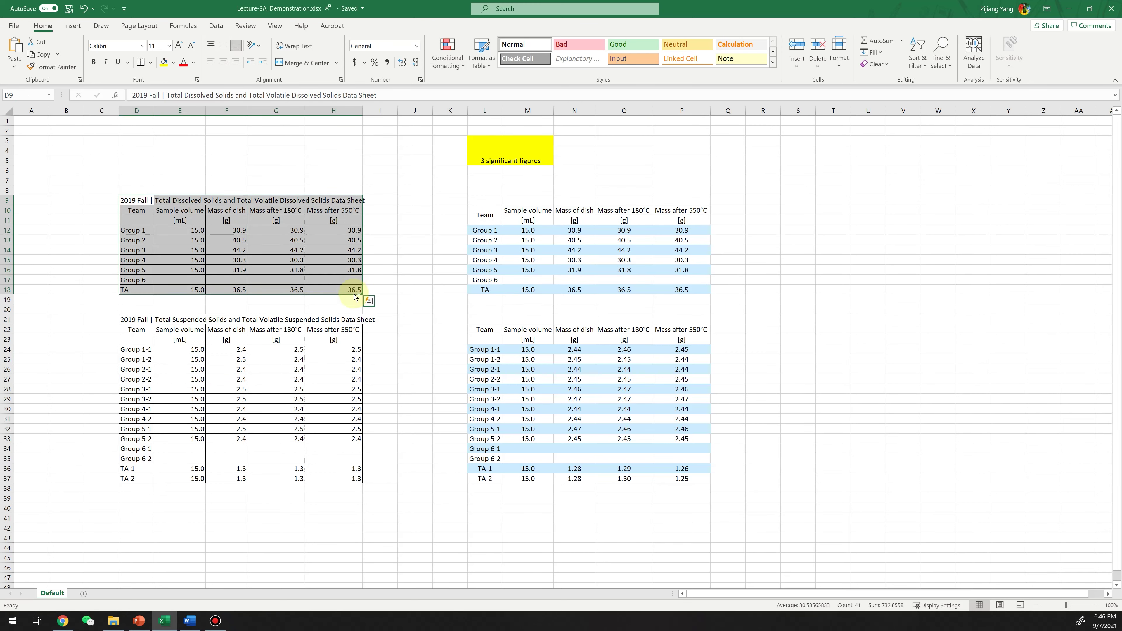
left_click(165, 238)
- Remove all borders from both original data tables, D9:H18 and D21:H37
left_click_drag(131, 200, 361, 287)
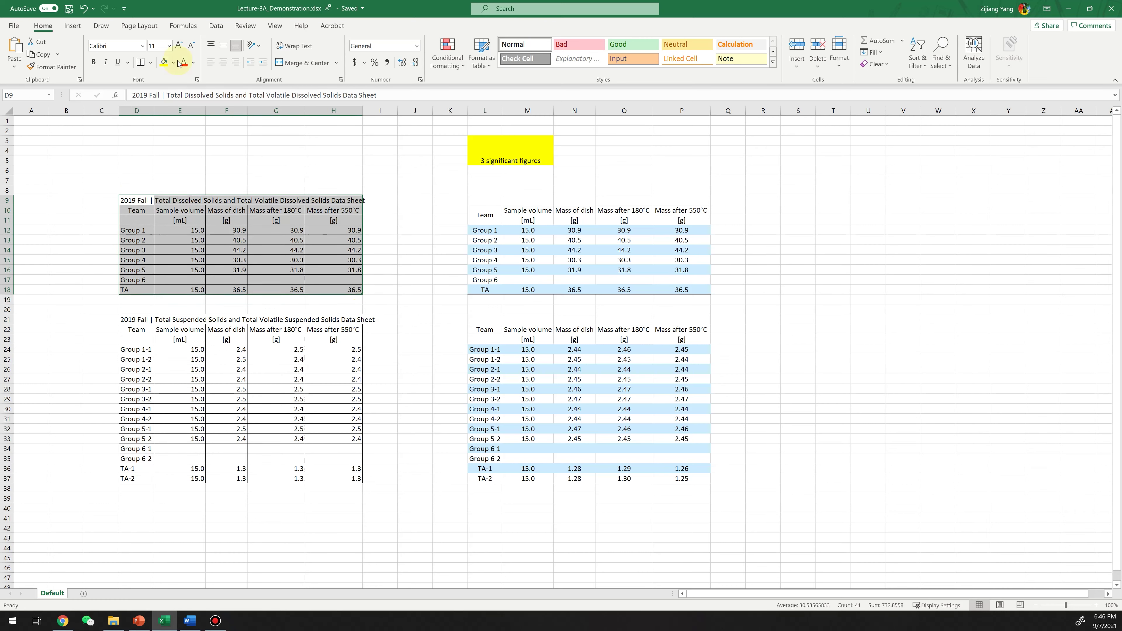
left_click(152, 66)
left_click(172, 156)
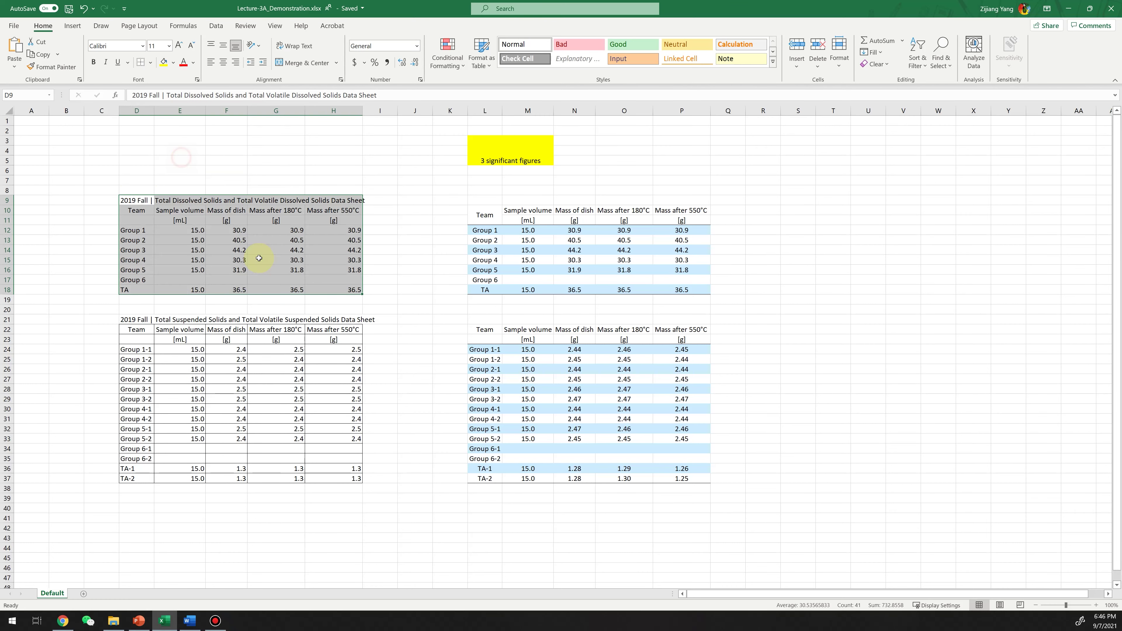
left_click(265, 271)
left_click_drag(133, 319, 357, 479)
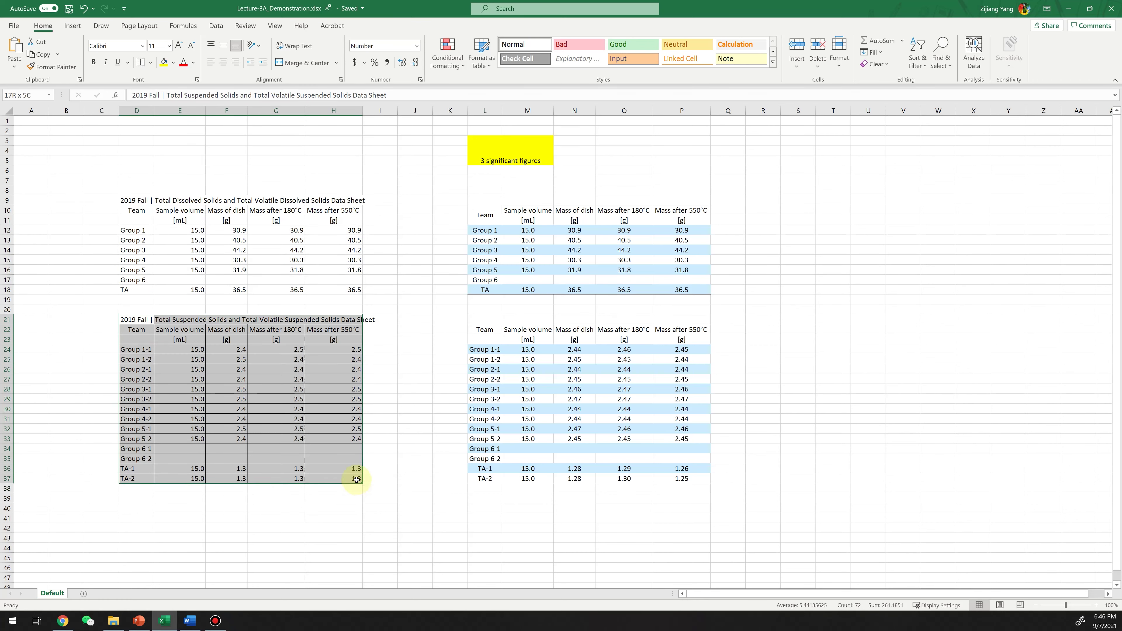
left_click(138, 61)
left_click(333, 319)
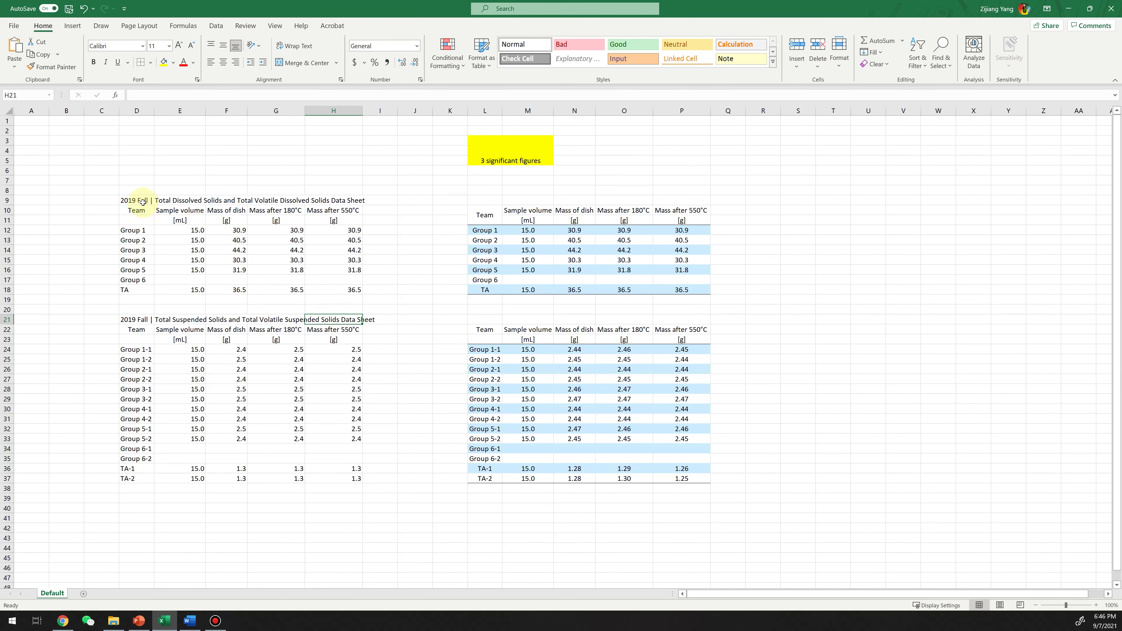
- Center the contents of both original data tables, D9:H18 and D21:H37, within their cells
left_click_drag(142, 202, 355, 290)
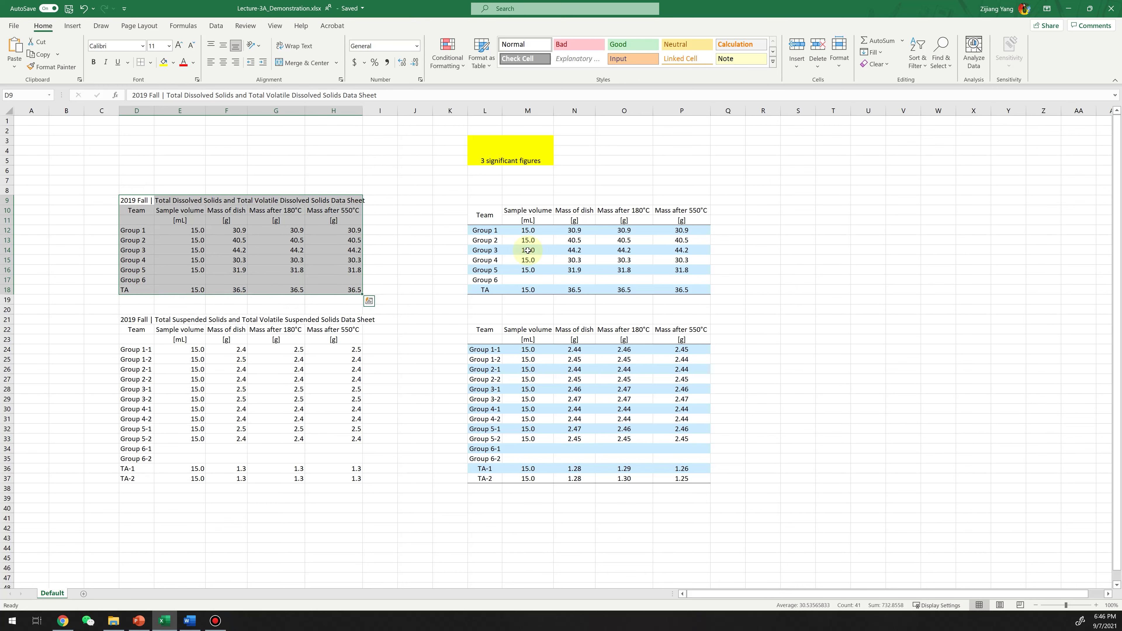
left_click(224, 47)
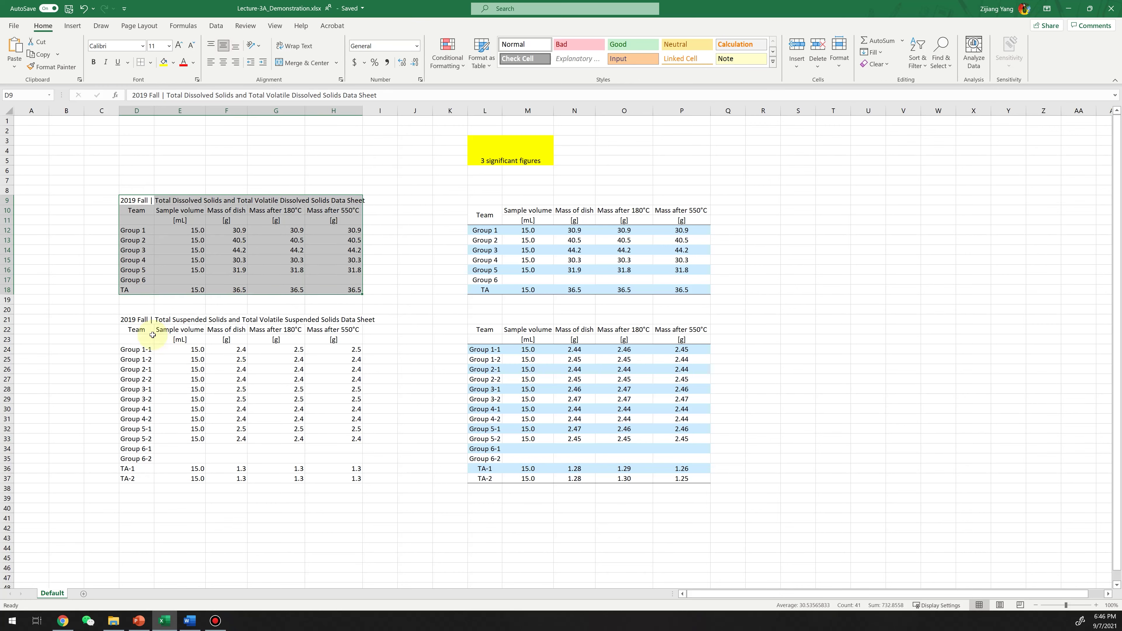
left_click(224, 64)
left_click(136, 349)
left_click_drag(133, 318, 360, 479)
left_click(223, 62)
left_click(35, 201)
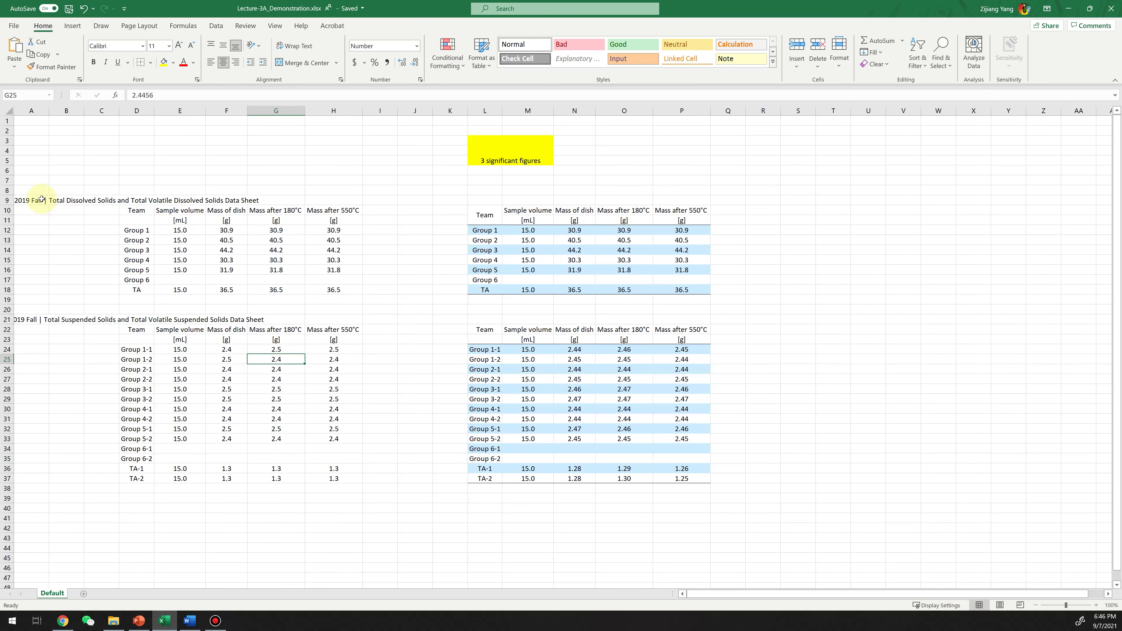
left_click(176, 200)
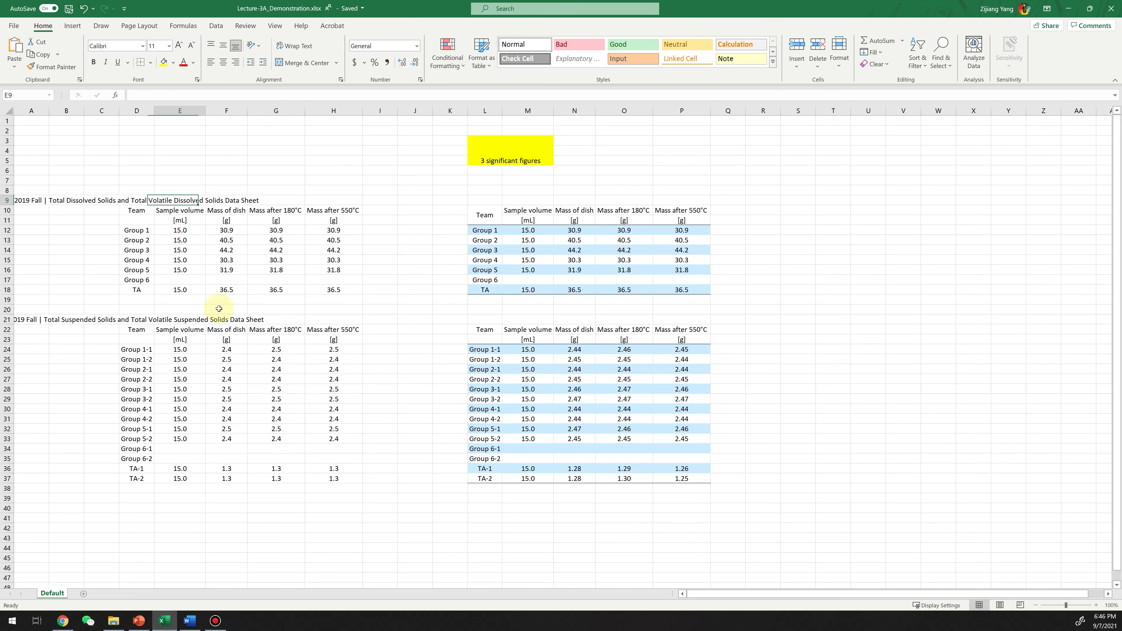
left_click(176, 318, "ctrl")
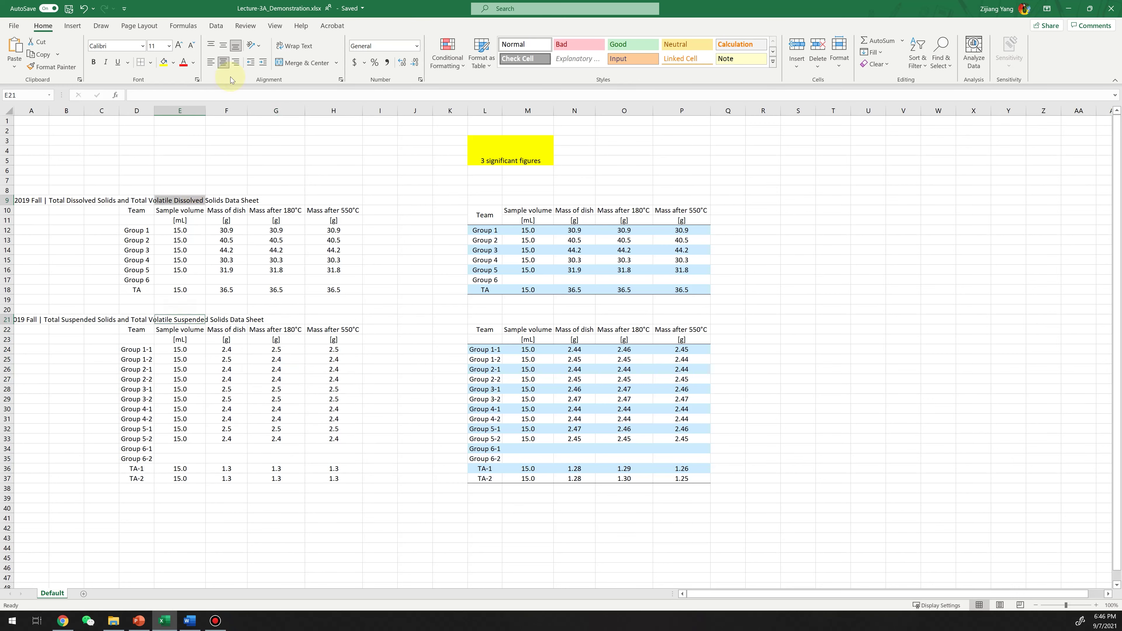
left_click(225, 46)
left_click(158, 188)
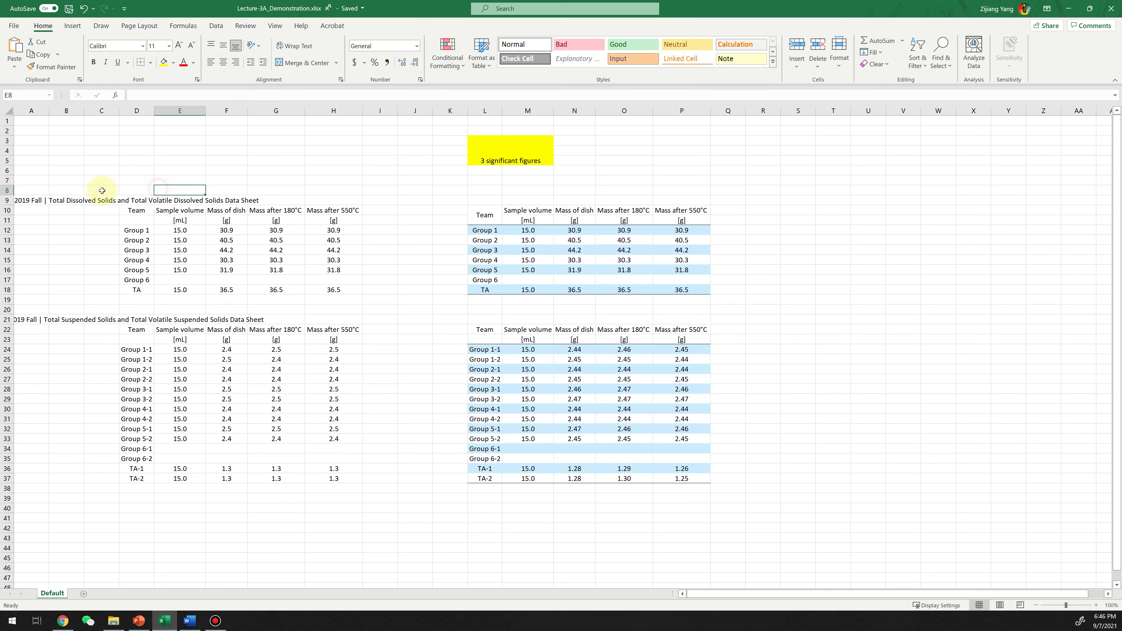
- Copy the default formatting of blank cell B6 onto the two table title rows, A9:H9 and A21:H21, with Format Painter
left_click(71, 168)
left_click(51, 67)
left_click_drag(30, 200, 359, 201)
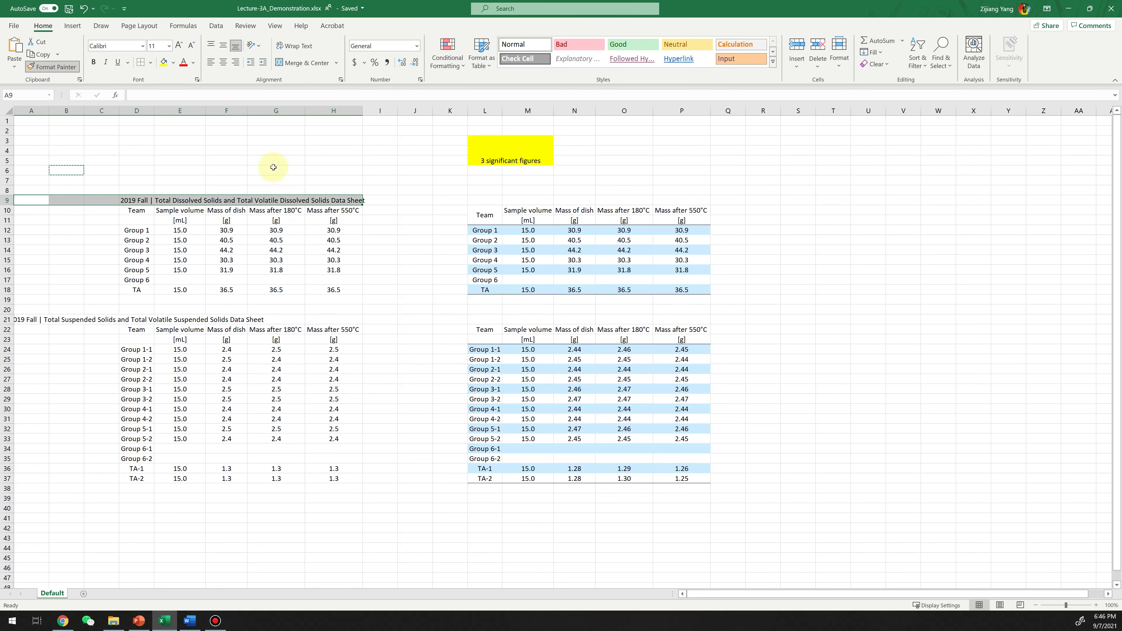
left_click(51, 66)
left_click_drag(24, 321, 332, 319)
left_click(333, 279)
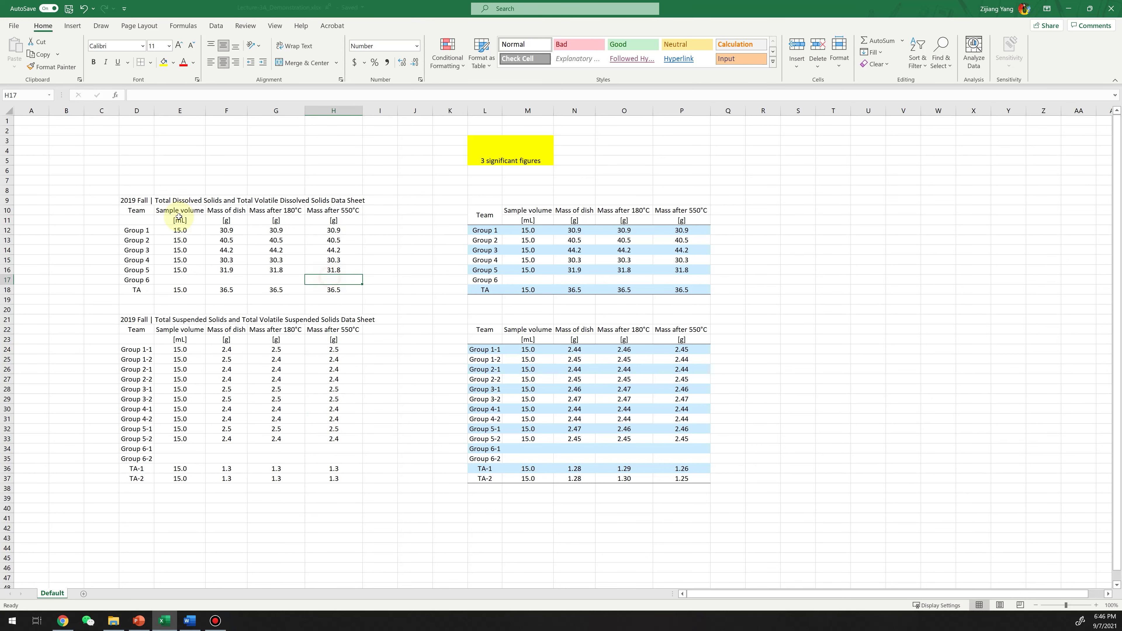
- Add a bottom border to the dissolved solids table's header row D10:H10 and its TA row D18:H18
left_click_drag(129, 210, 338, 210)
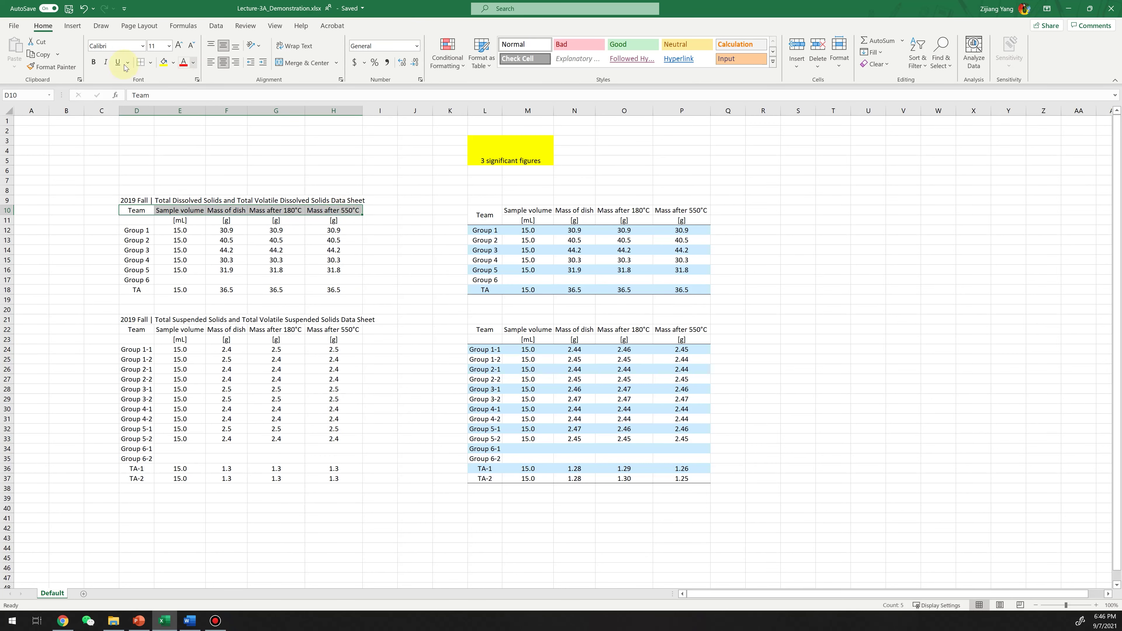
left_click(150, 62)
left_click(176, 90)
left_click_drag(135, 299, 340, 290)
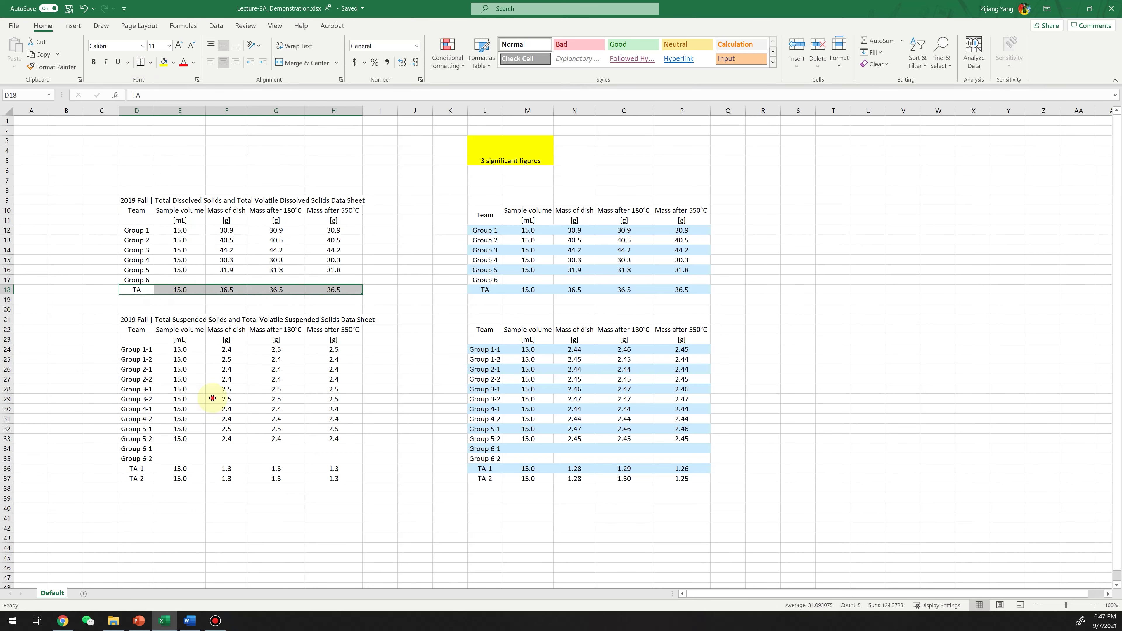
- Add a bottom border to the suspended solids table's header rows D22:H23 and its last row D37:H37
left_click_drag(133, 329, 347, 330)
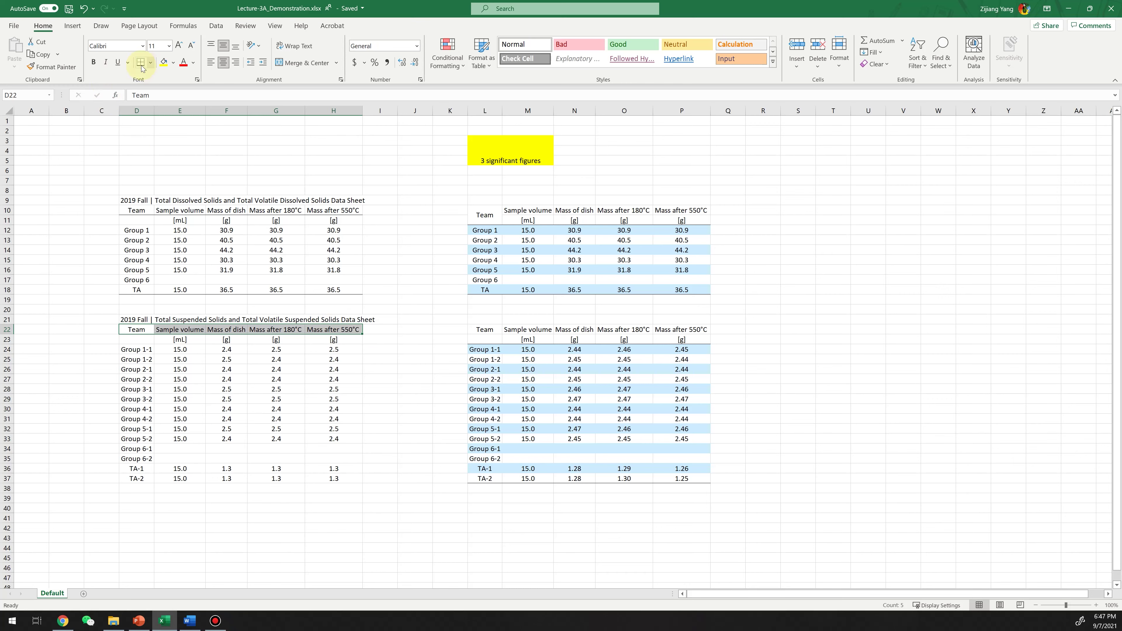
left_click_drag(133, 329, 348, 341)
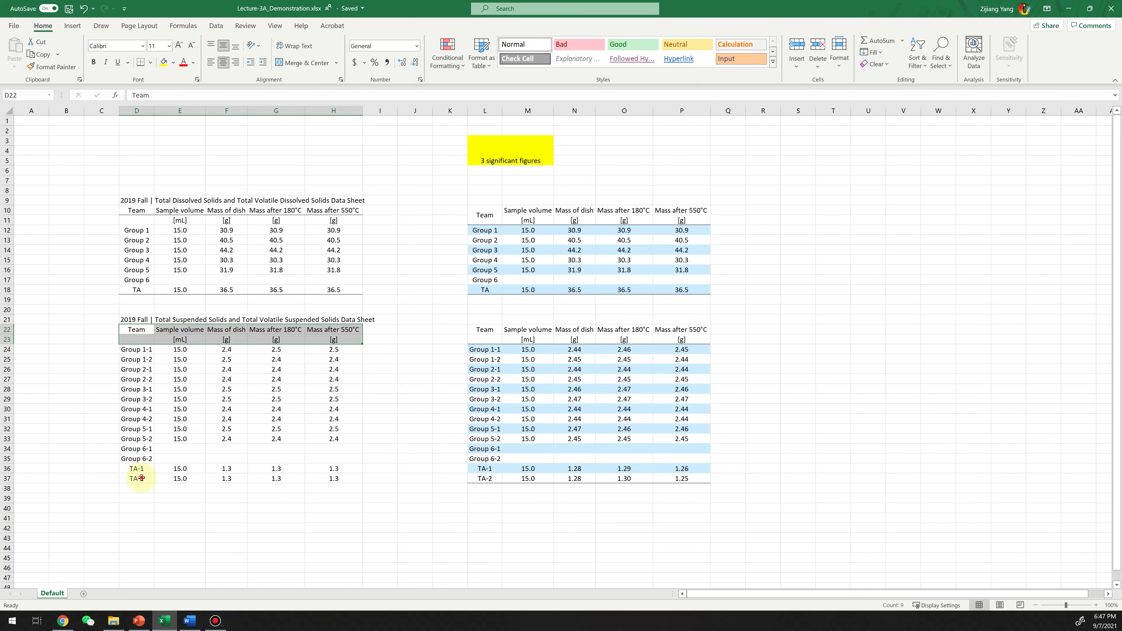
left_click_drag(142, 478, 336, 480)
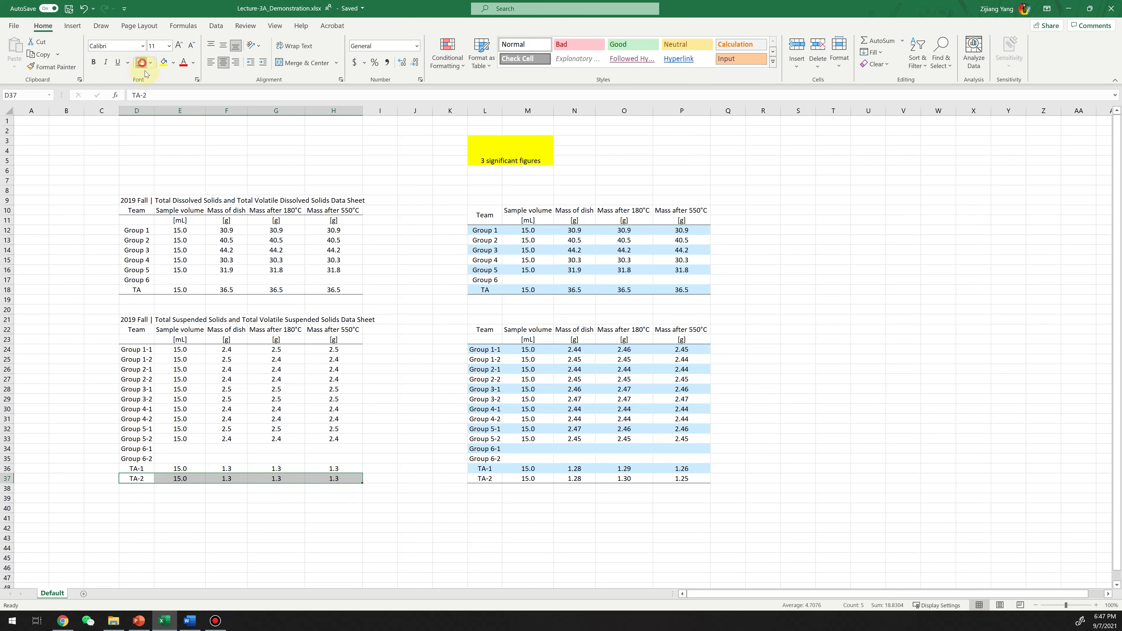
- Clear the borders of the dissolved solids header rows D10:H11 and give them a single bottom border
left_click_drag(132, 211, 335, 220)
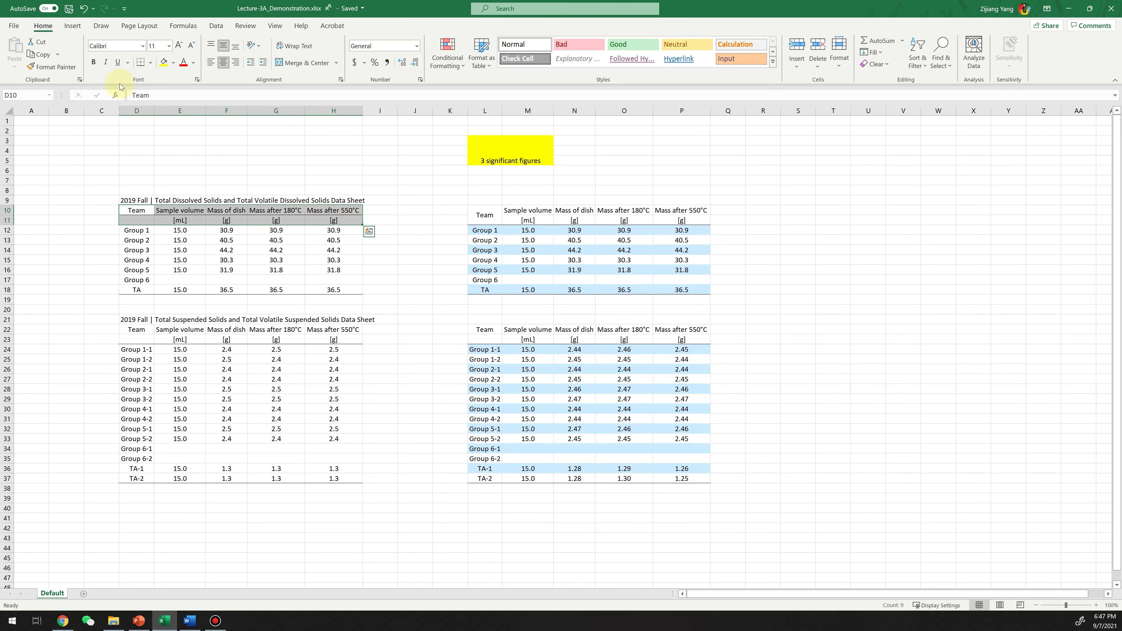
left_click(151, 65)
left_click(220, 156)
left_click(137, 211)
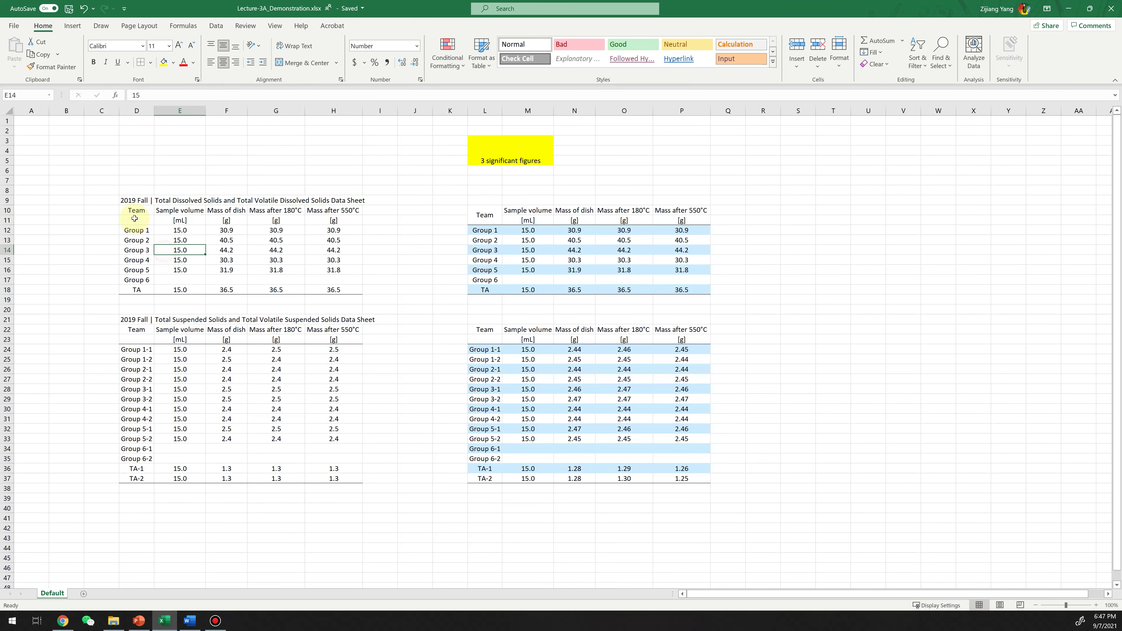
left_click(316, 223, "shift")
left_click(150, 64)
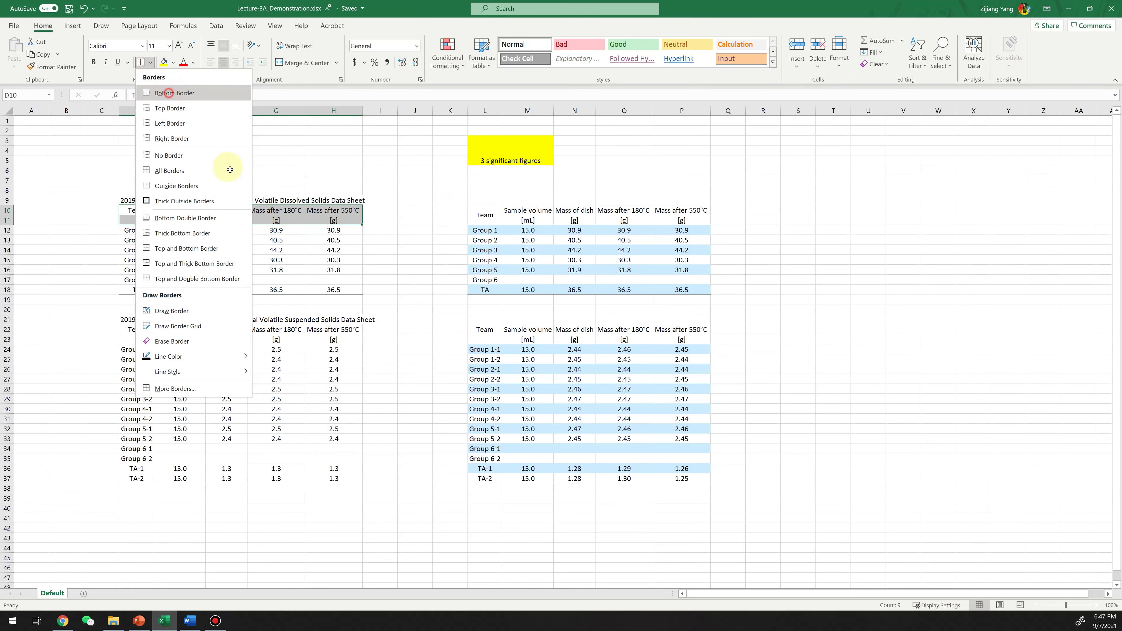
left_click(334, 280)
left_click(448, 368)
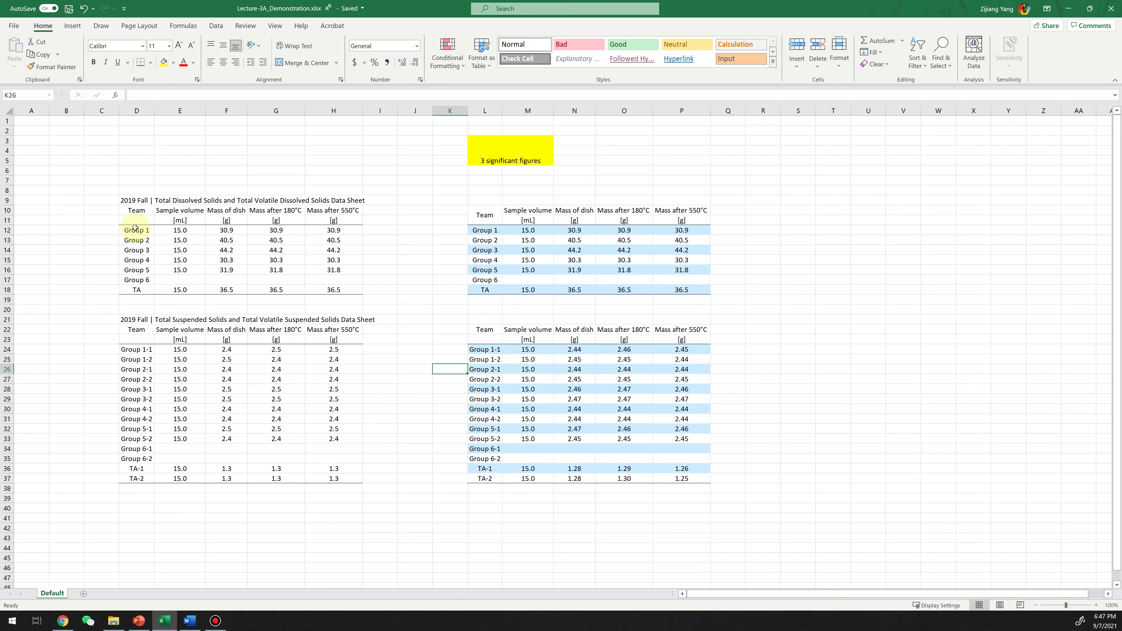
- Select alternating rows of both tables together, columns D to H: rows 12, 14, 16, 18 and every even row from 24 to 36
left_click_drag(138, 230, 333, 230)
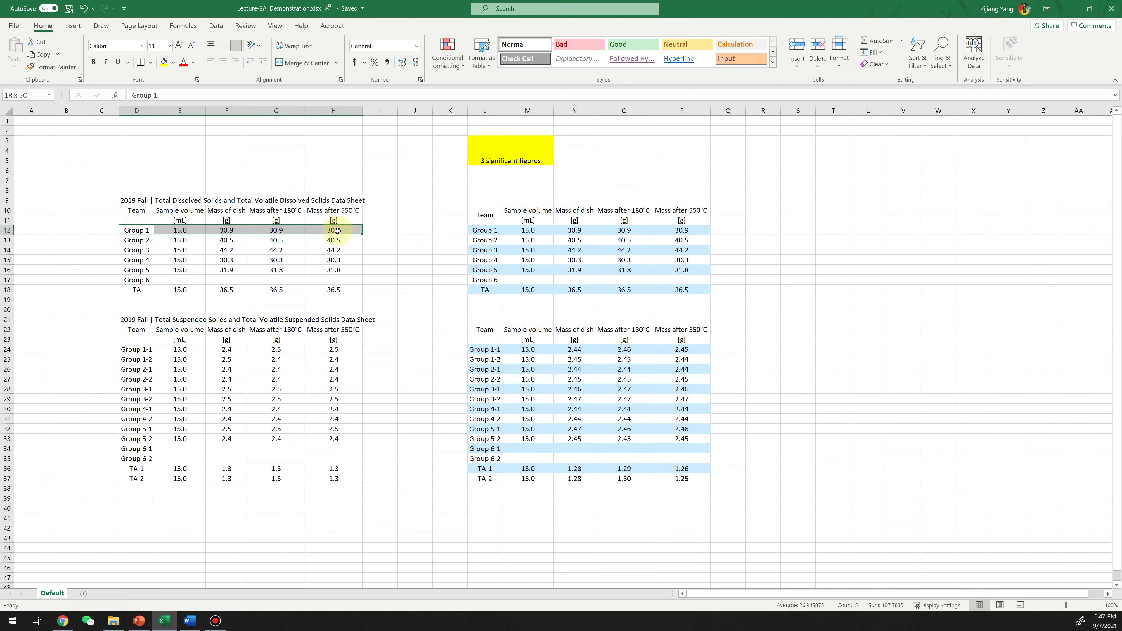
left_click_drag(137, 250, 334, 250)
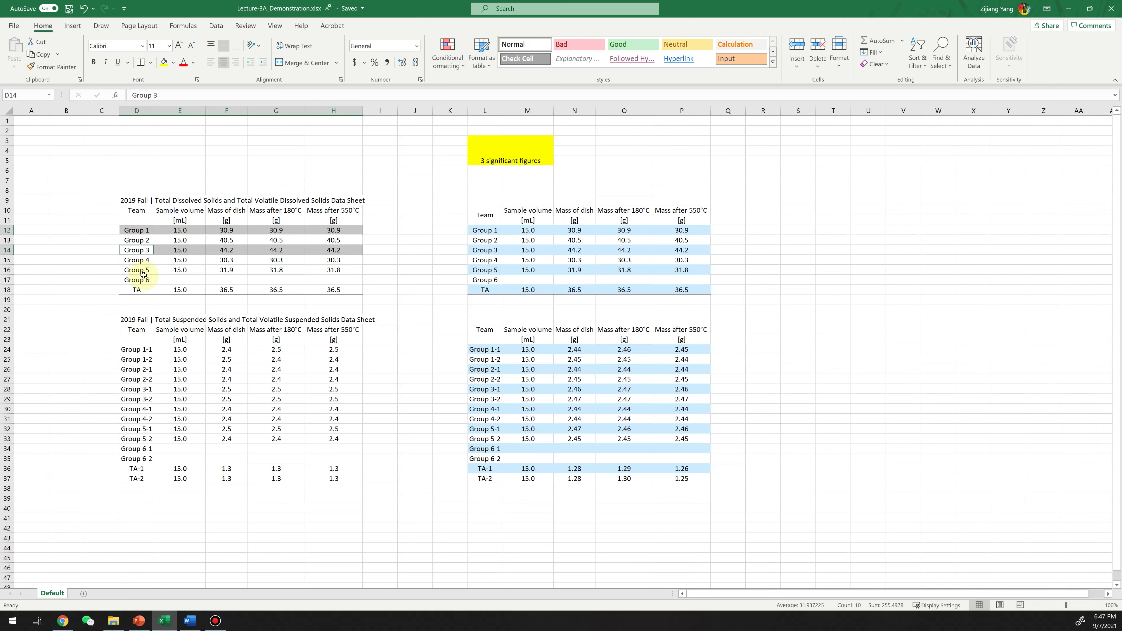
left_click_drag(146, 270, 343, 268)
left_click_drag(139, 290, 333, 290)
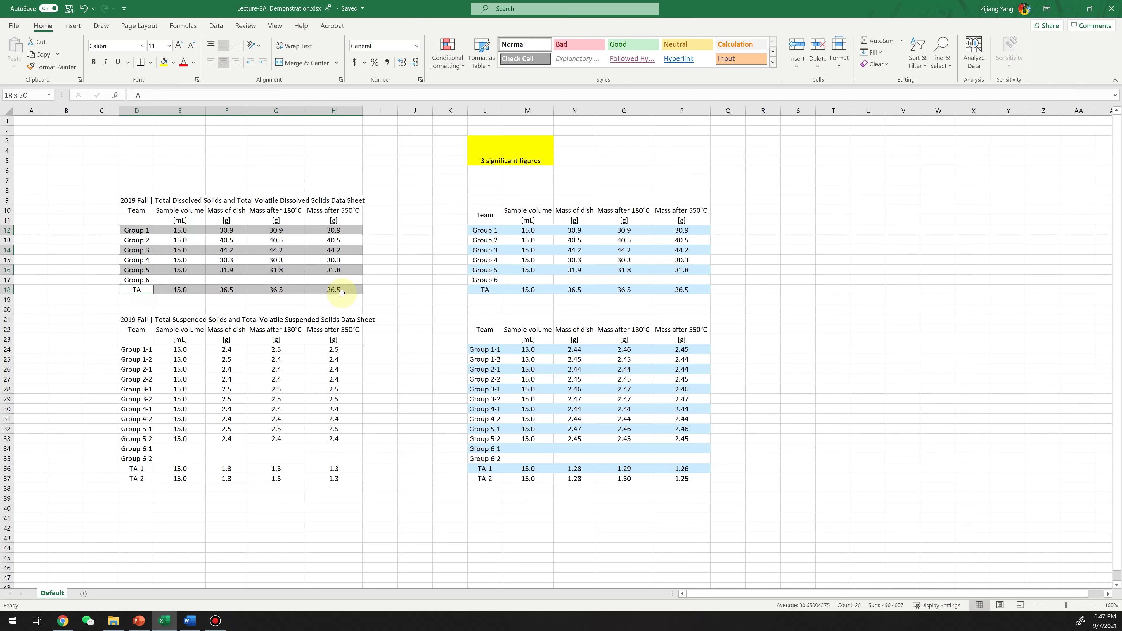
left_click_drag(138, 350, 336, 349)
left_click_drag(134, 372, 333, 389)
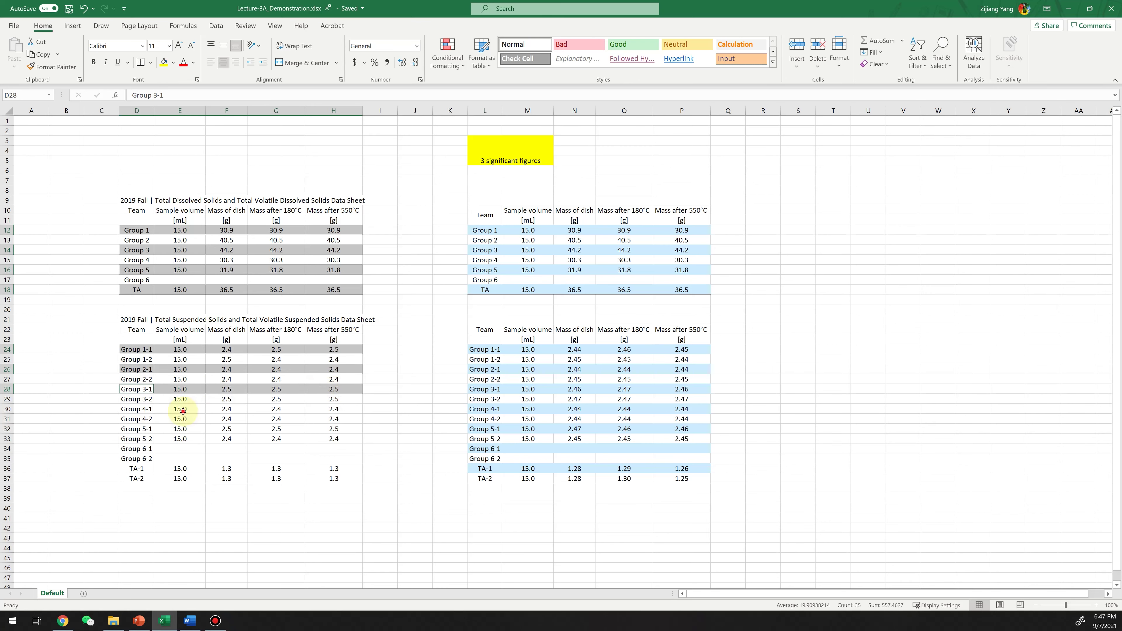
left_click_drag(138, 409, 332, 409)
left_click_drag(142, 430, 327, 428)
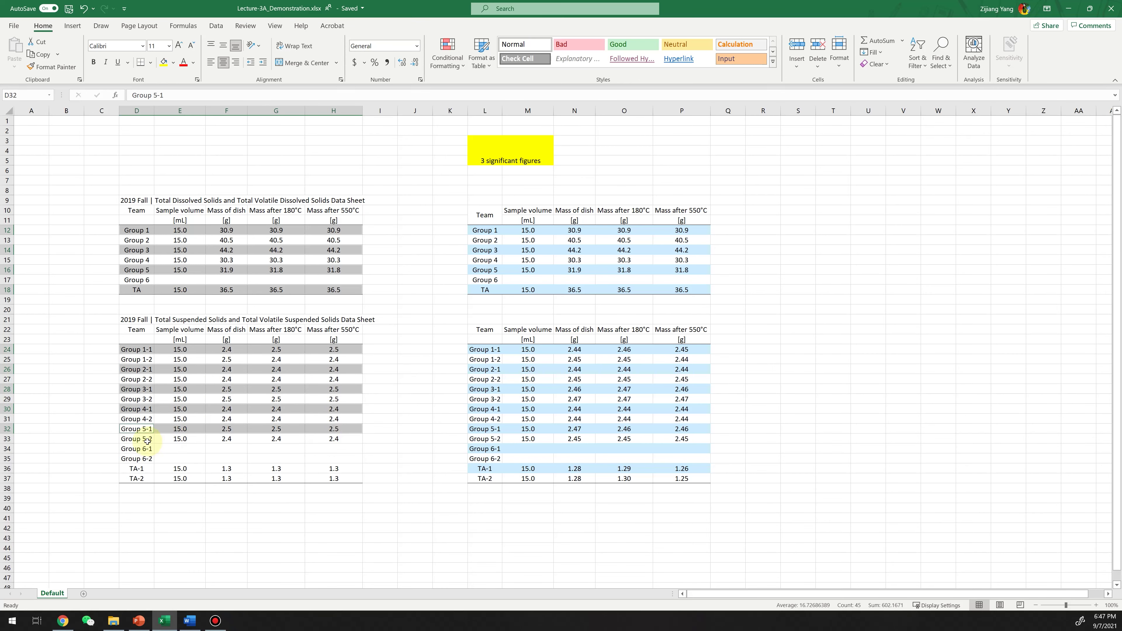
left_click_drag(140, 448, 333, 449)
left_click_drag(137, 470, 331, 469)
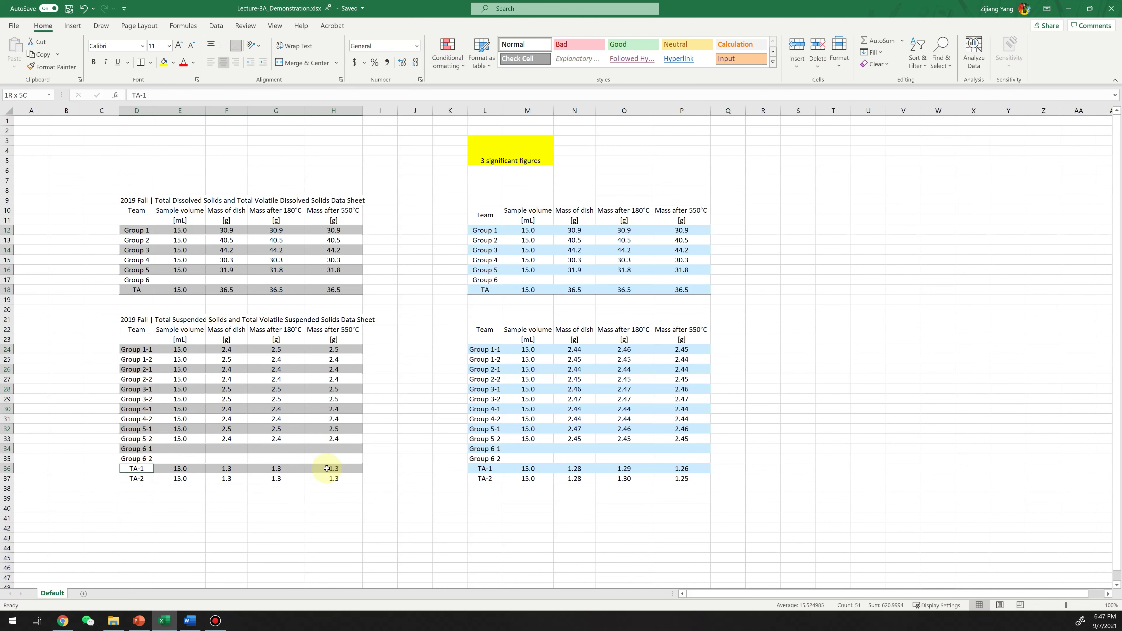
- Try a light yellow fill from the standard color palette on the selected alternating rows, and undo it
left_click(172, 63)
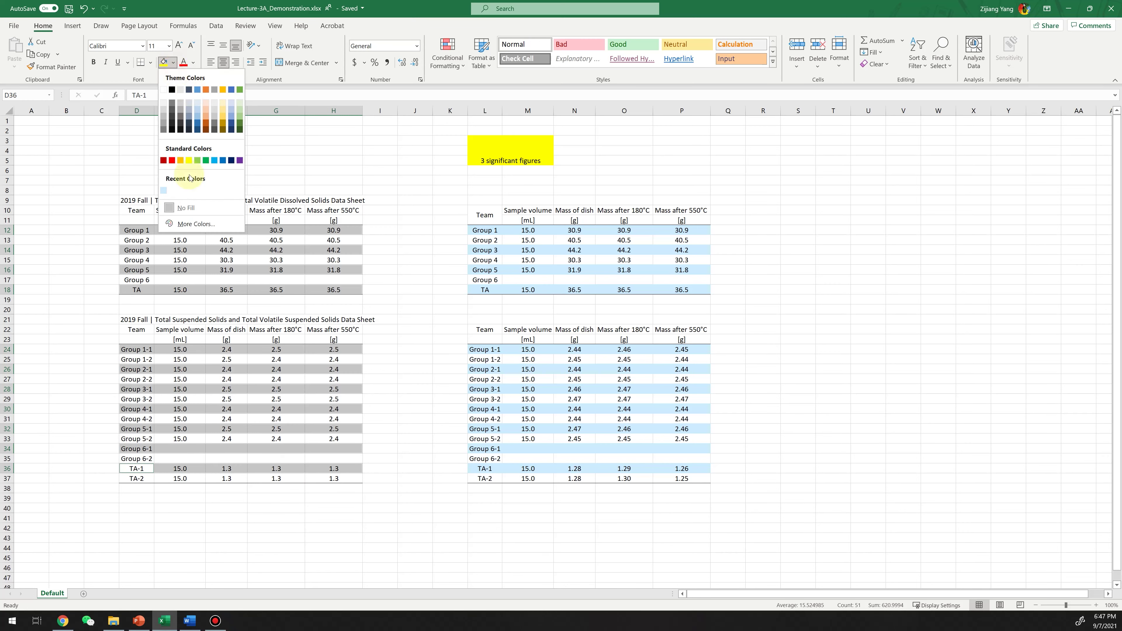
left_click(310, 332)
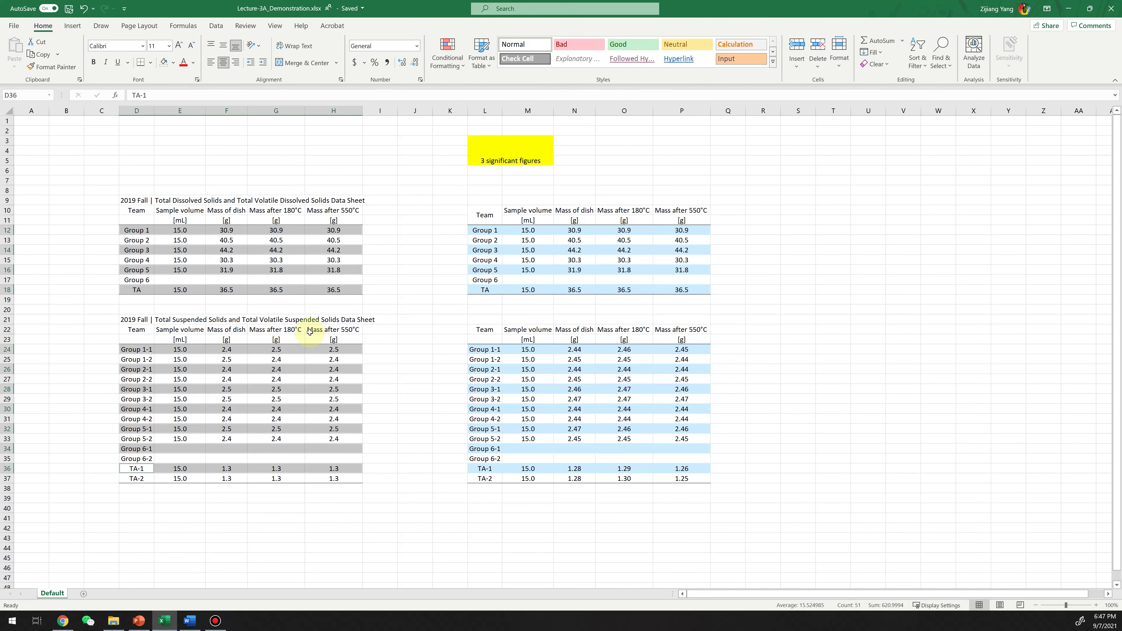
left_click(173, 62)
left_click(185, 221)
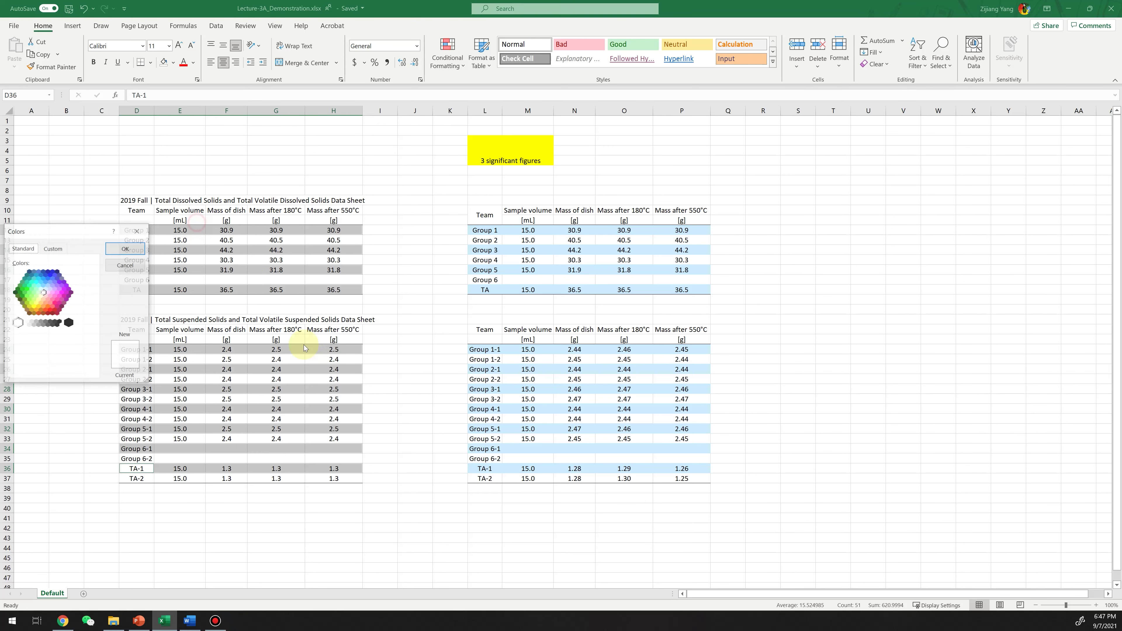
left_click(44, 291)
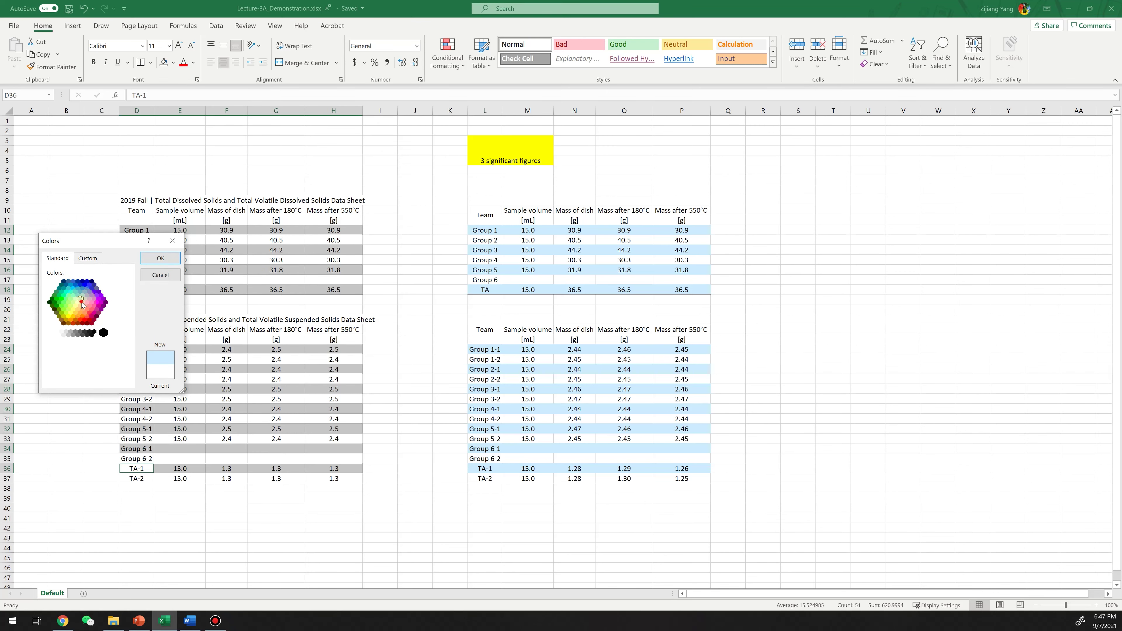
left_click(74, 304)
left_click(160, 258)
left_click(383, 360)
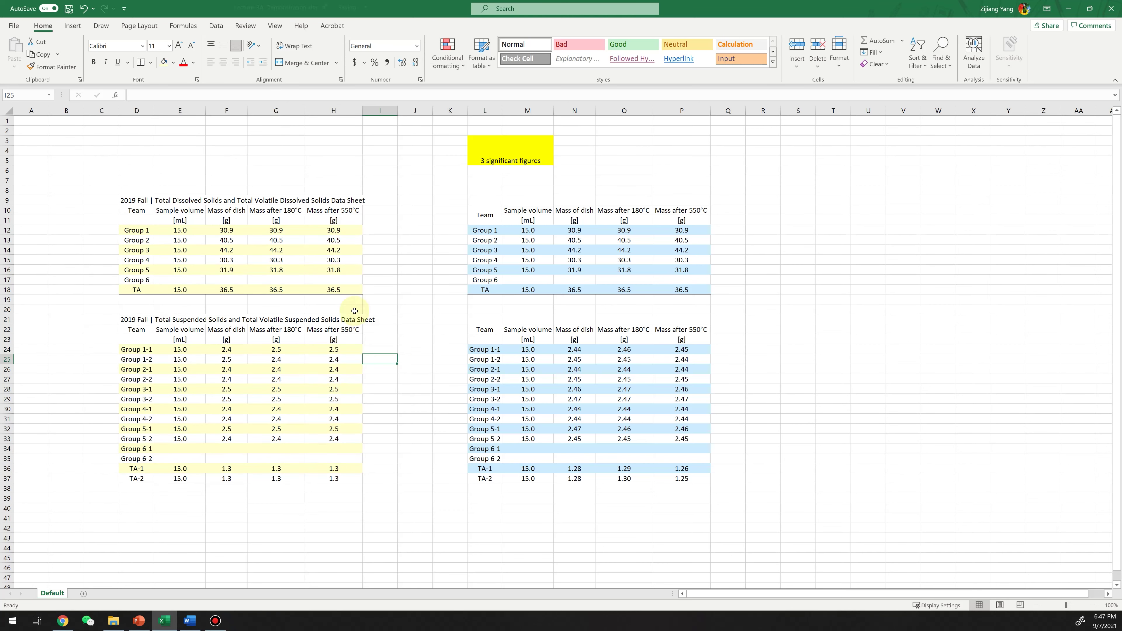
key("ctrl+z")
- Fill the selected alternating rows of both tables with the recently used light blue
left_click(174, 62)
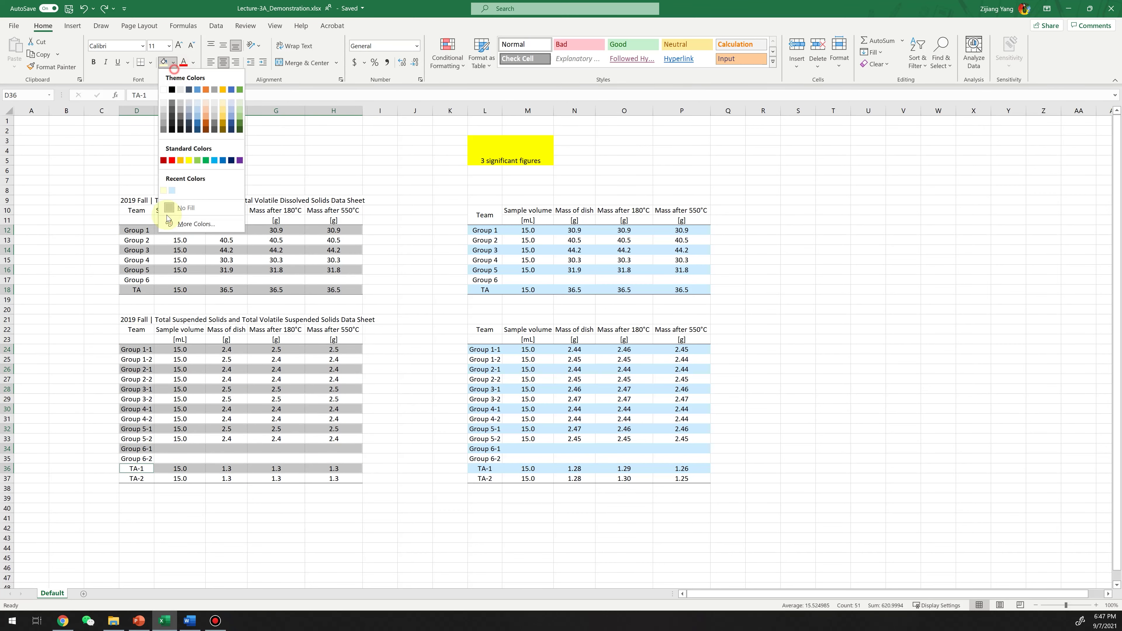
left_click(172, 190)
left_click(380, 365)
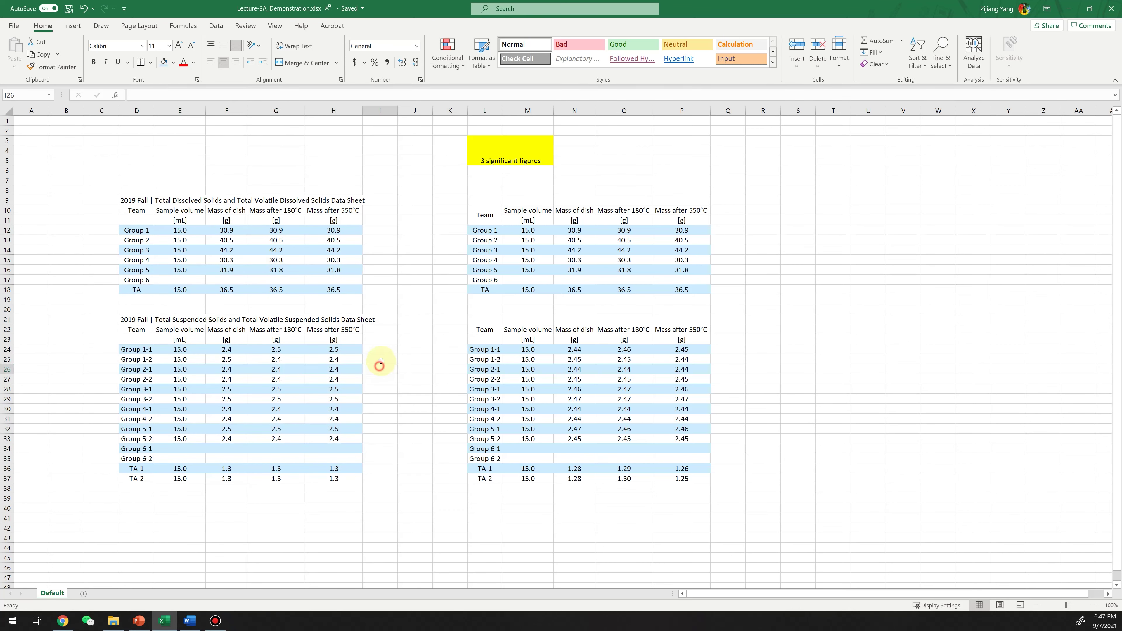
left_click(471, 489)
left_click_drag(480, 215, 704, 291)
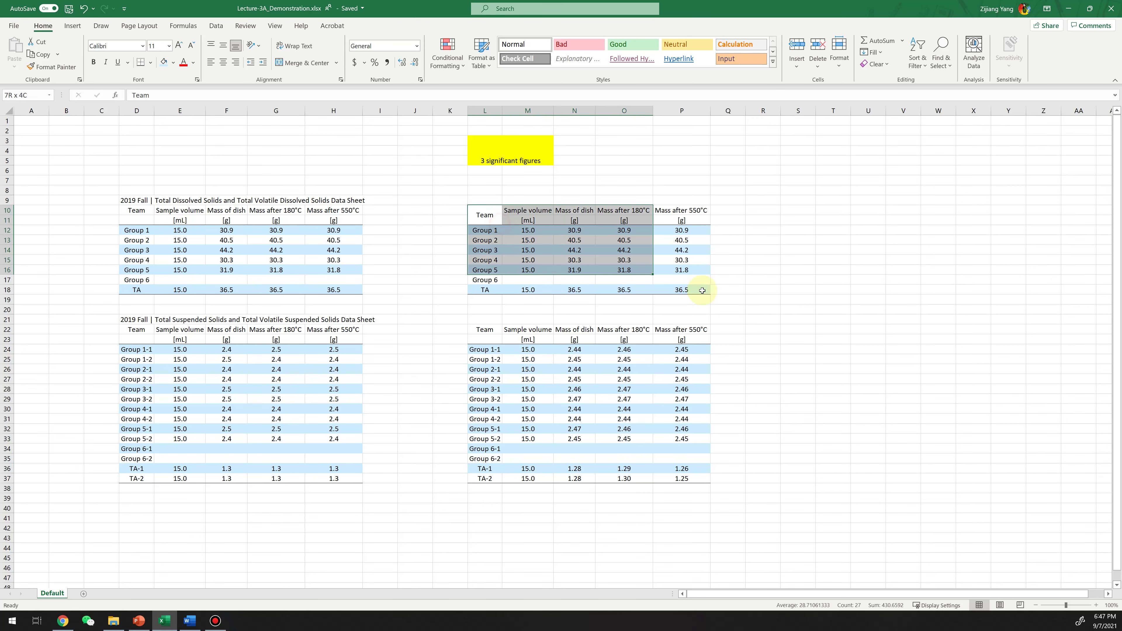
left_click(682, 409)
- Merge and center the Team header cells of both tables, D10:D11 and D22:D23
left_click_drag(138, 209, 137, 218)
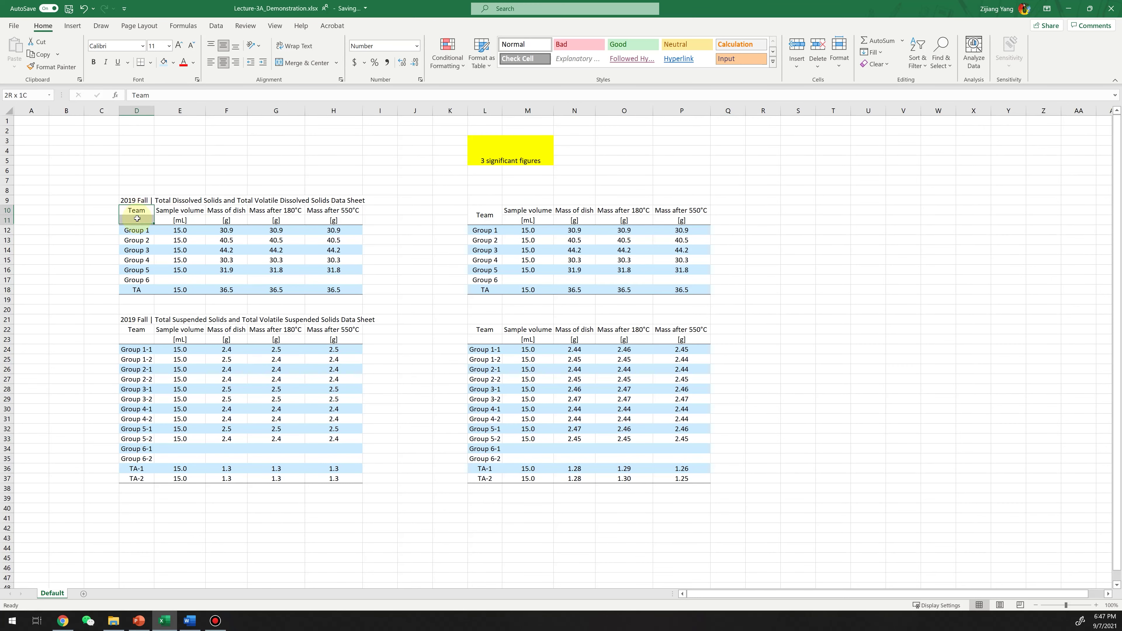
left_click(295, 65)
left_click(334, 364)
left_click_drag(137, 329, 137, 339)
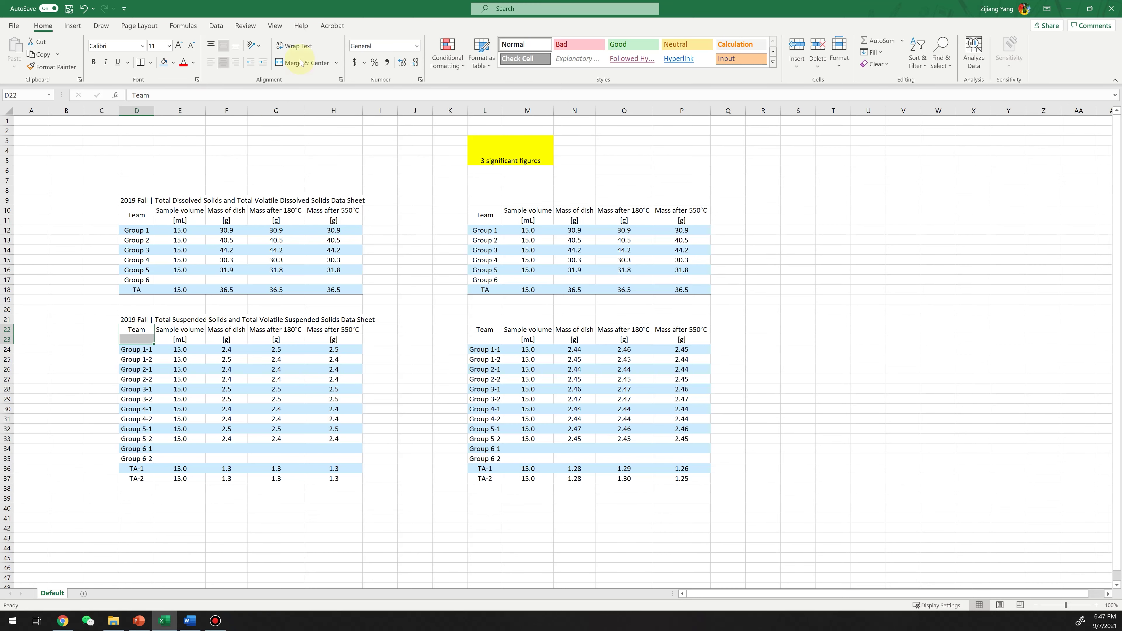
left_click(300, 63)
left_click(415, 319)
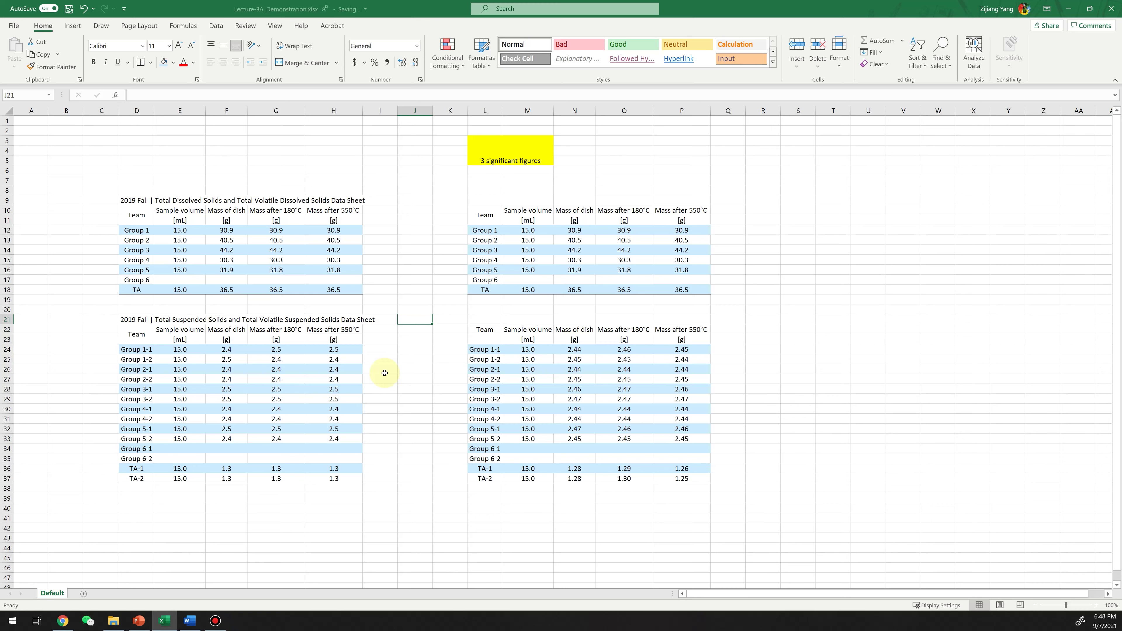
left_click_drag(133, 212, 333, 293)
left_click(415, 419)
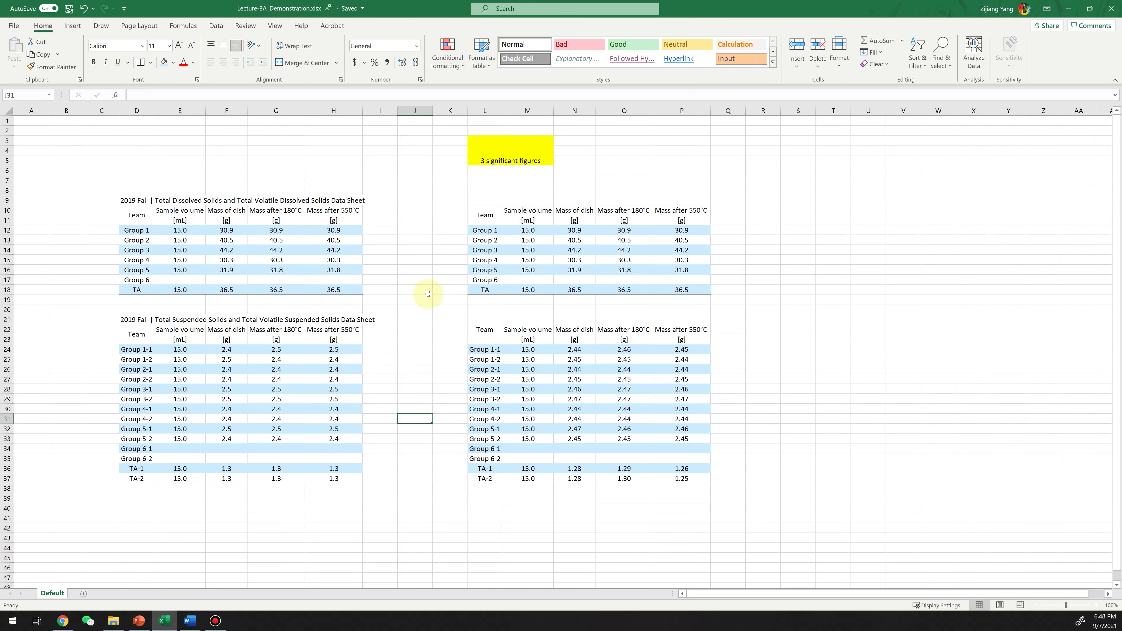
- Switch to the Word document, insert a page break after its last table, and place it side by side with the Excel workbook
left_click(190, 620)
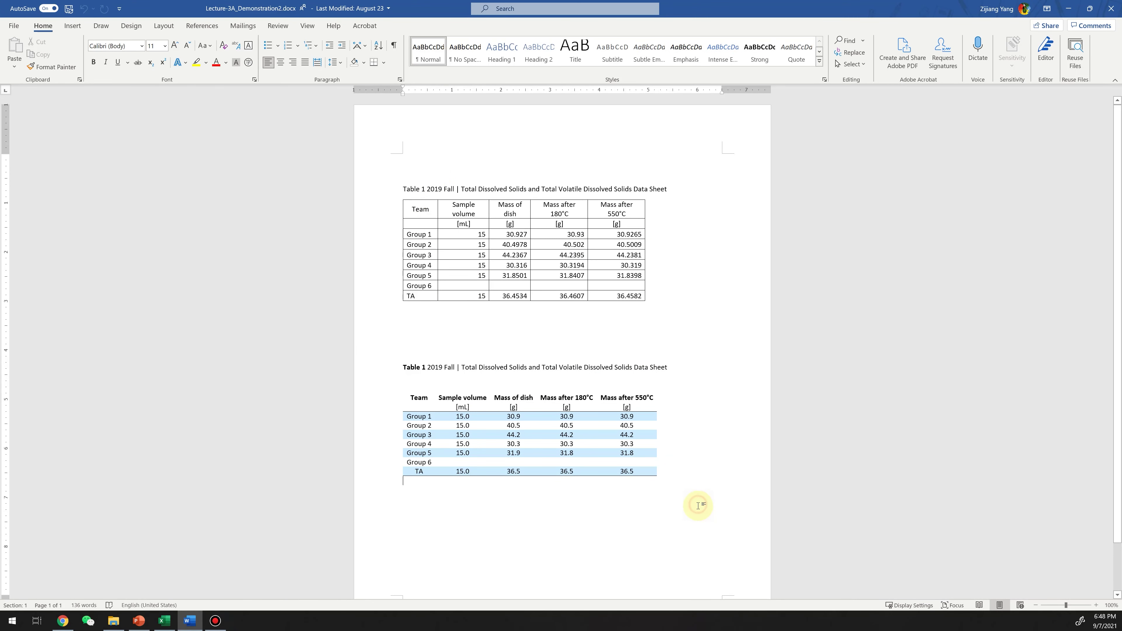
key("ctrl+Return")
scroll(563, 511, "down", 6)
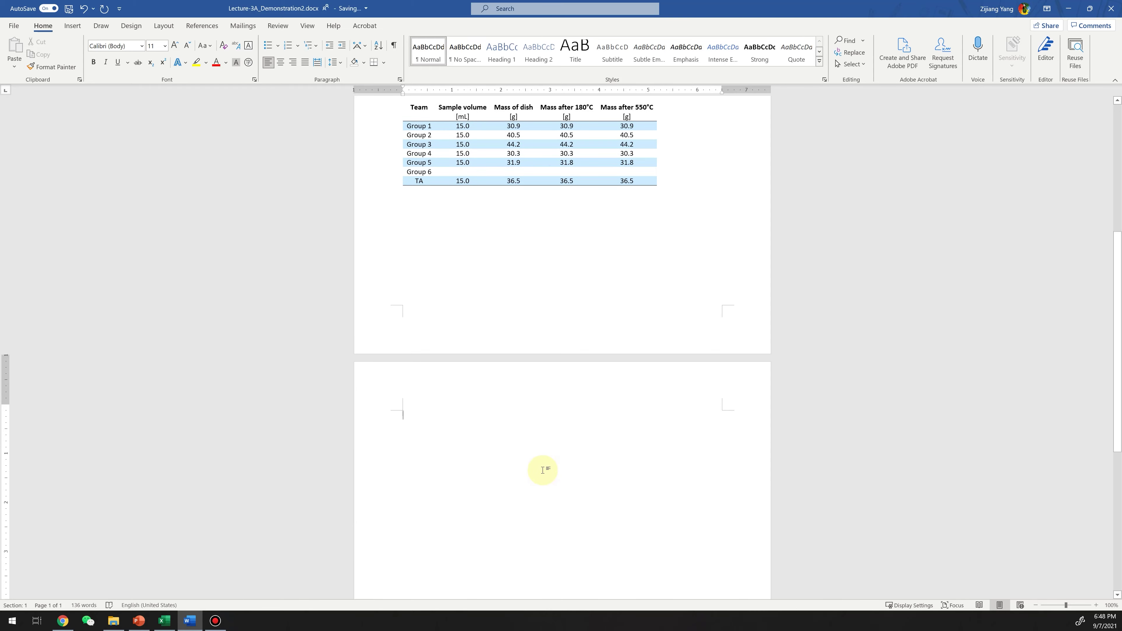
double_click(726, 14)
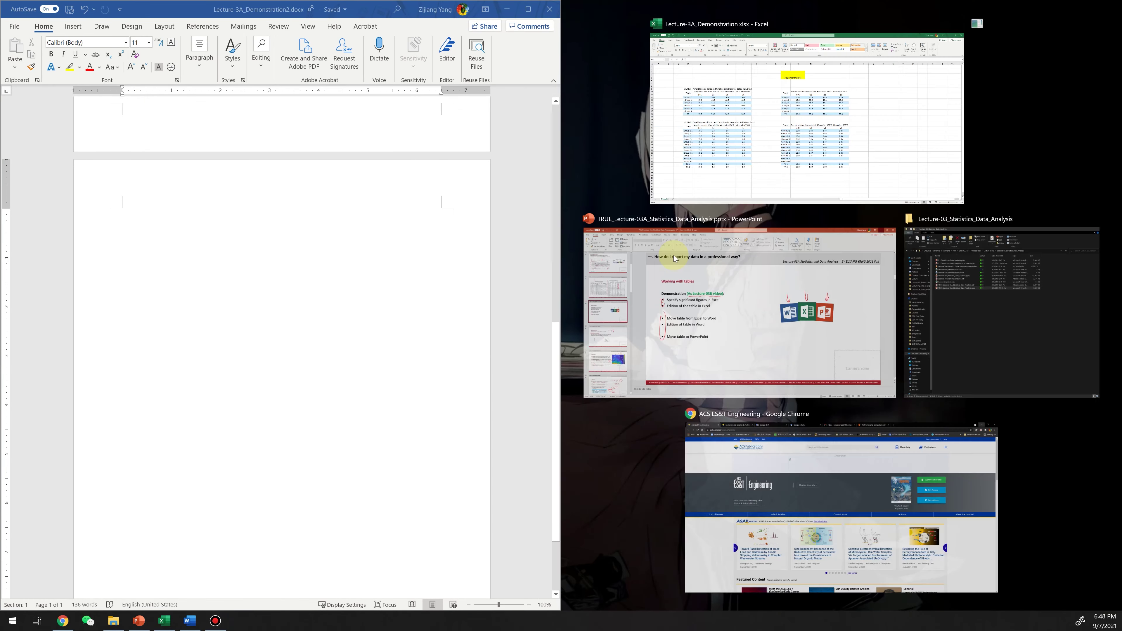
left_click(776, 133)
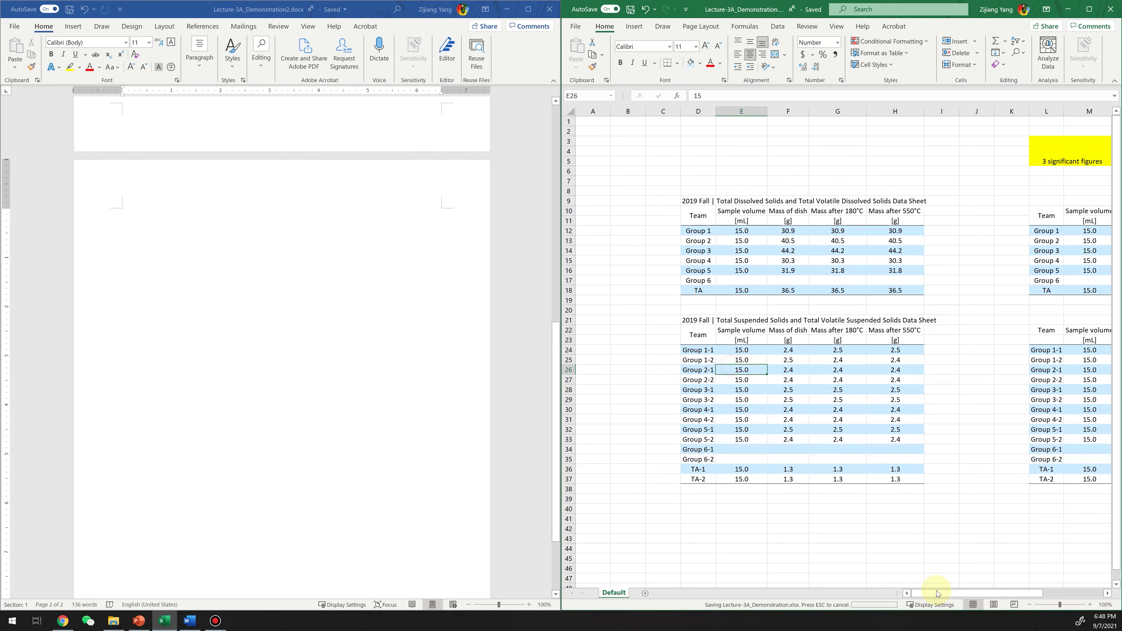
- Copy the dissolved solids table D10:H18 from Excel and paste it onto the new Word page with Keep Source Formatting
scroll(935, 592, "right", 2)
left_click(767, 340)
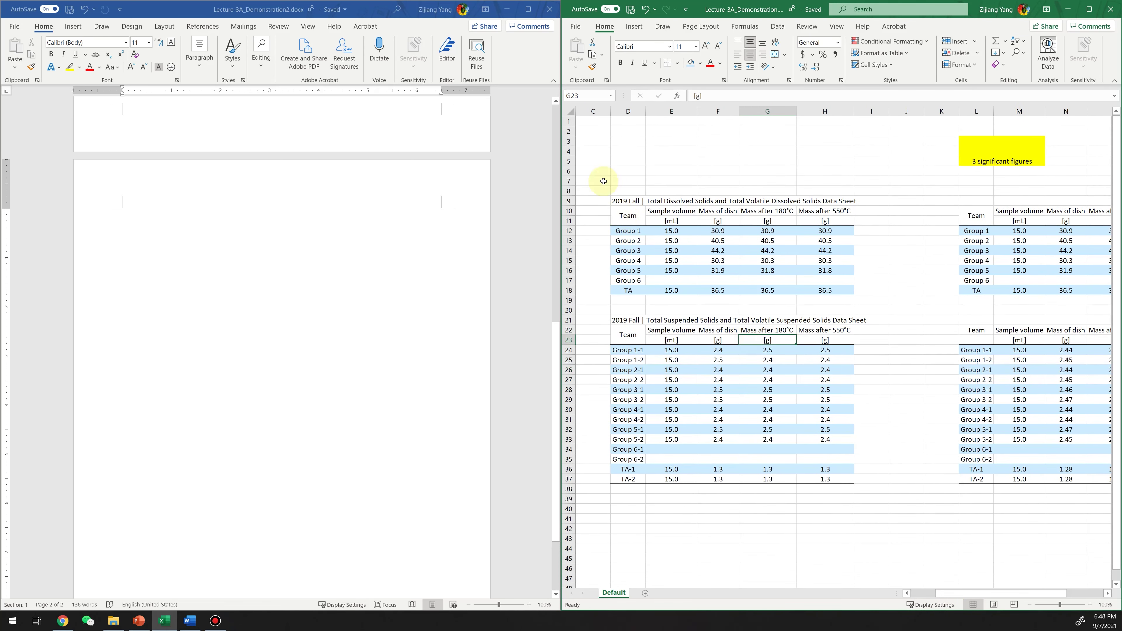
left_click_drag(627, 216, 832, 292)
key("ctrl+c")
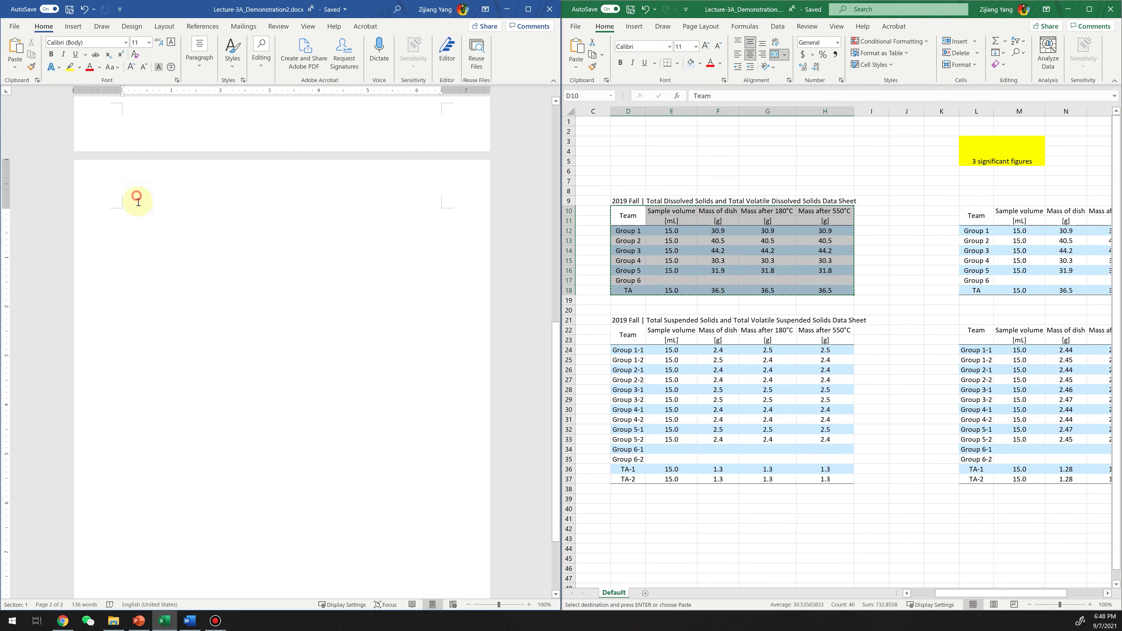
left_click(119, 214)
right_click(123, 214)
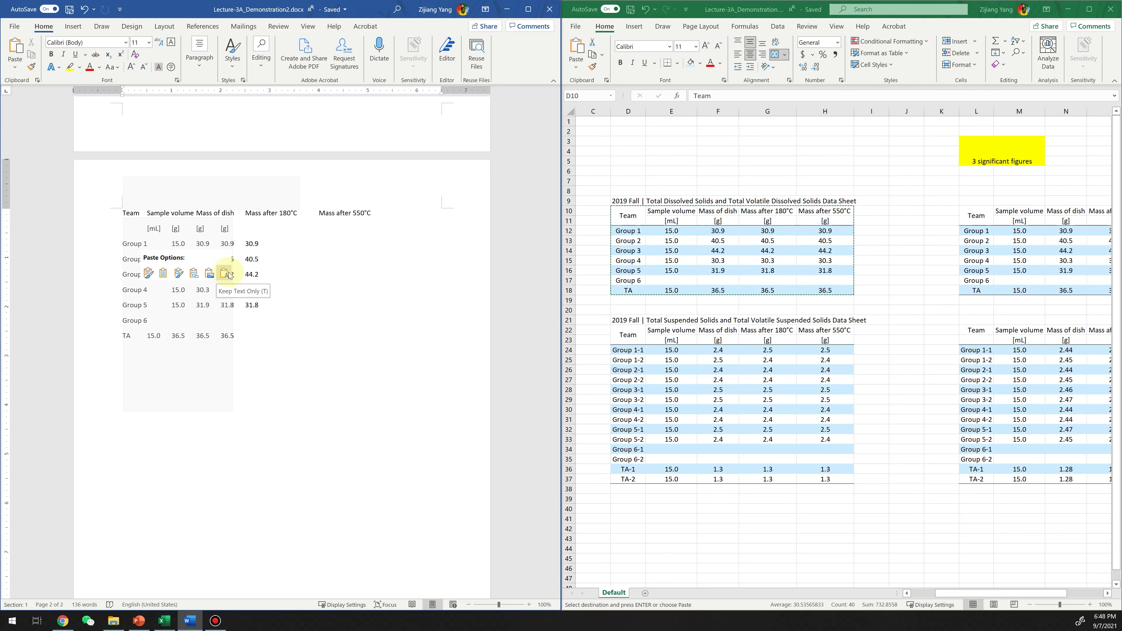
left_click(405, 268)
right_click(124, 214)
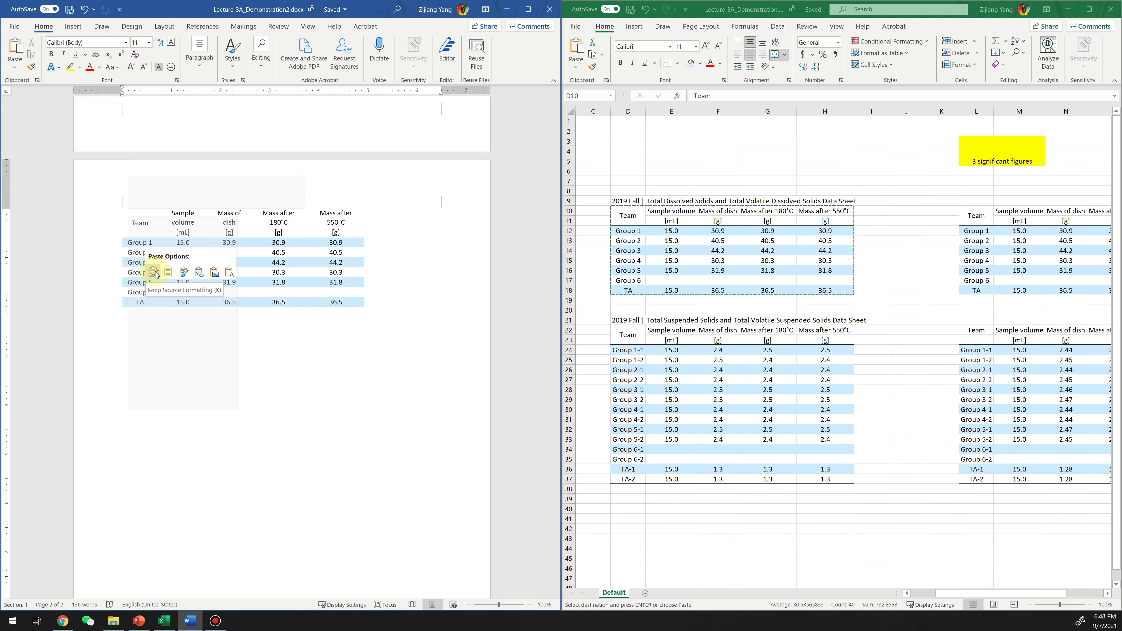
left_click(153, 272)
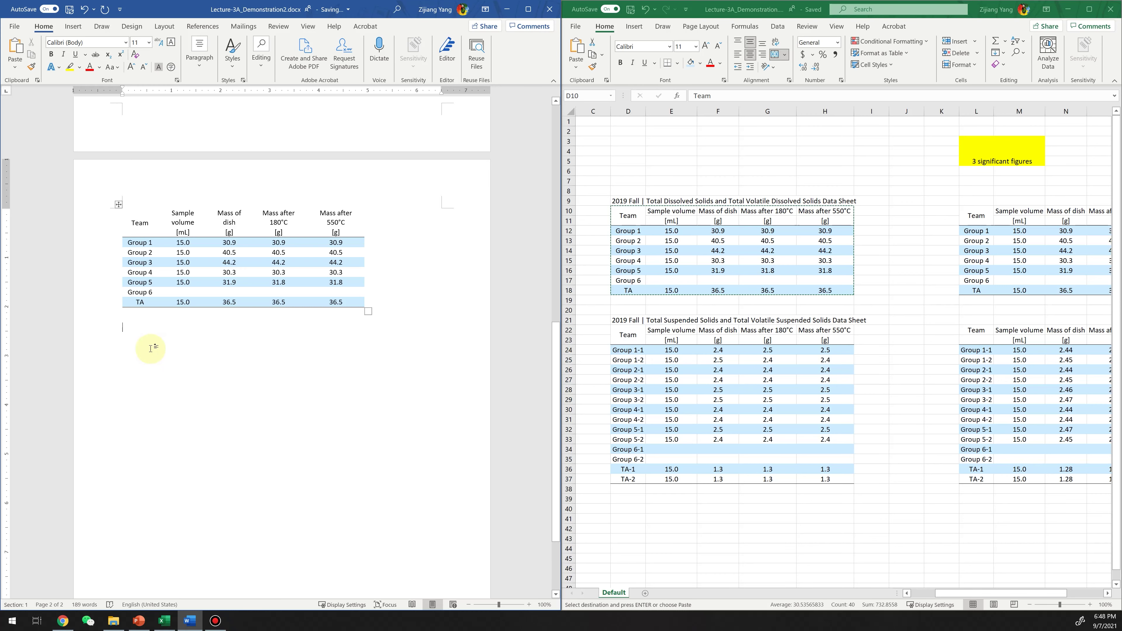
- Paste the copied table twice more below it, once with Use Destination Styles and once with Keep Text Only
right_click(140, 333)
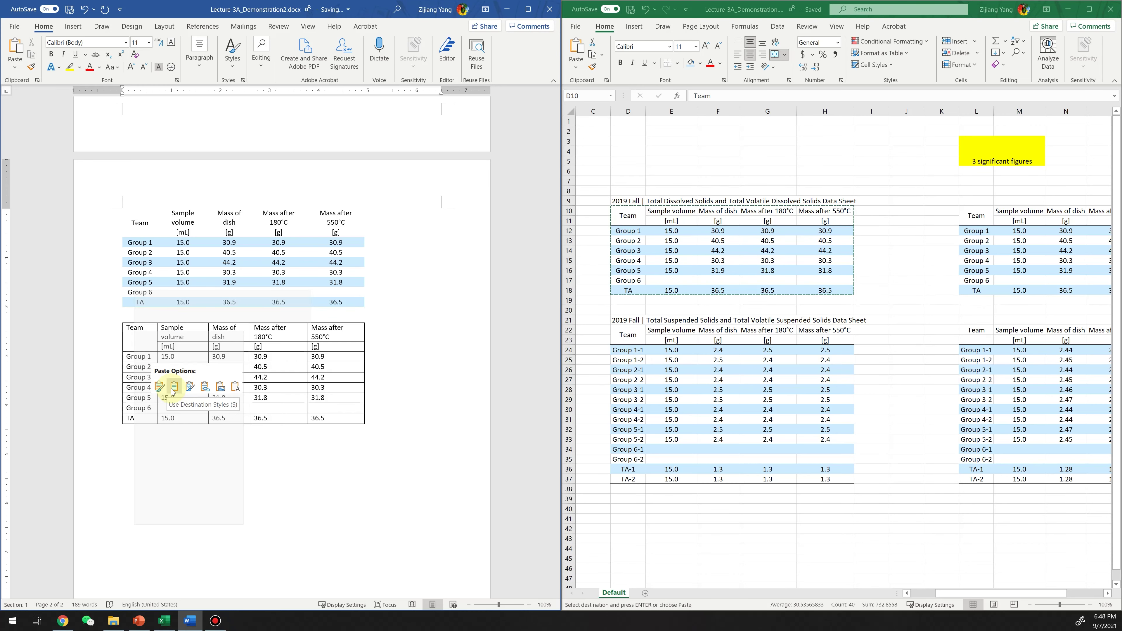
left_click(173, 391)
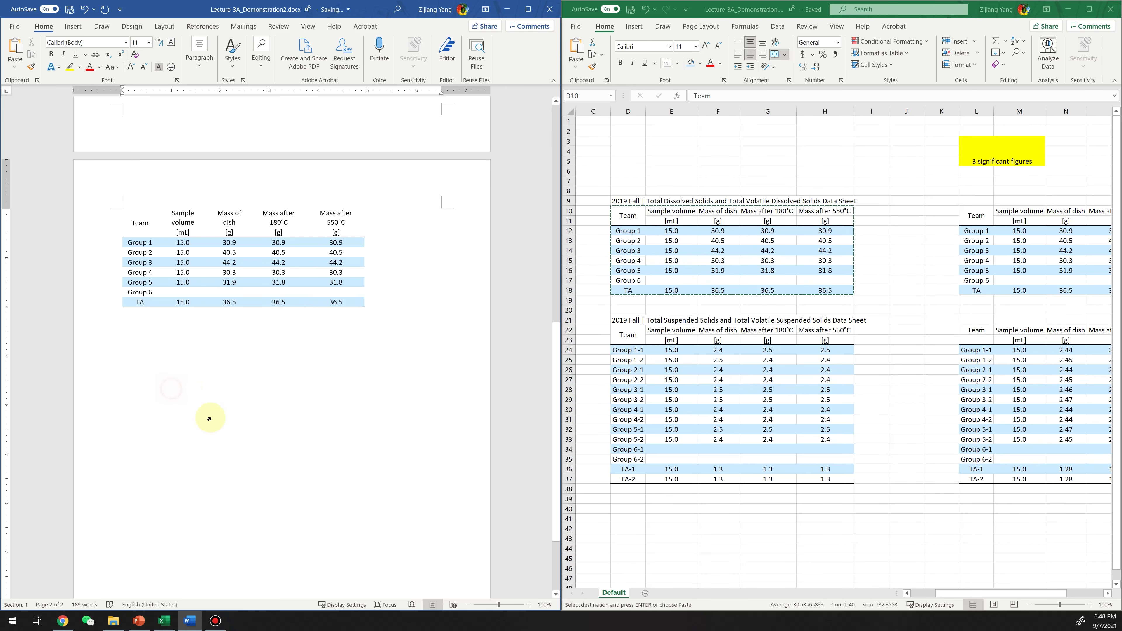
scroll(188, 426, "down", 2)
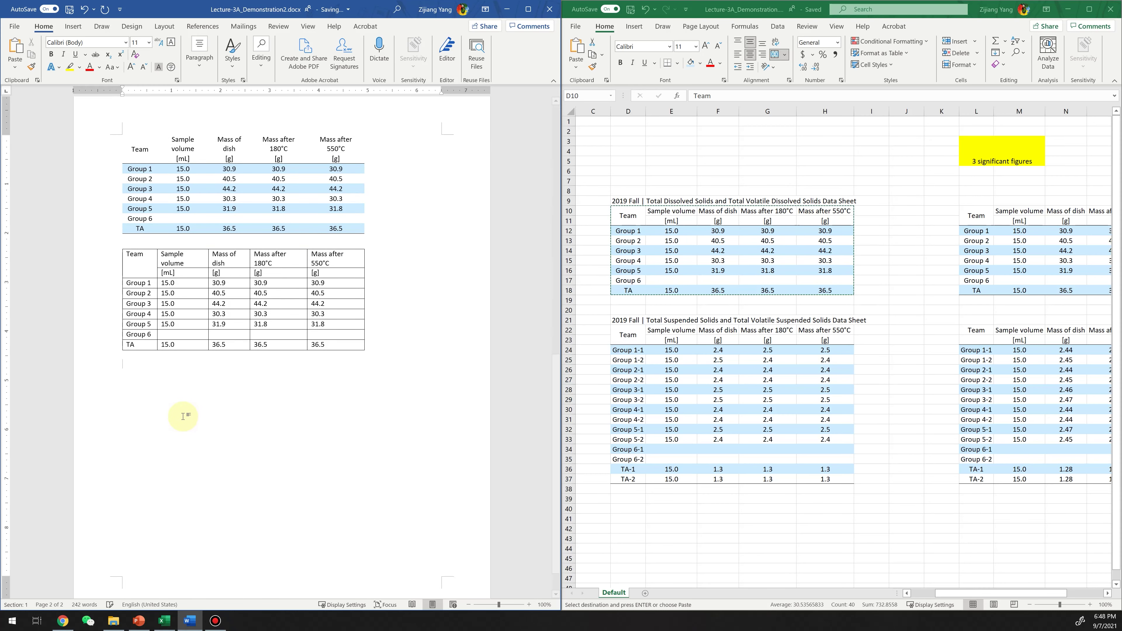
right_click(135, 374)
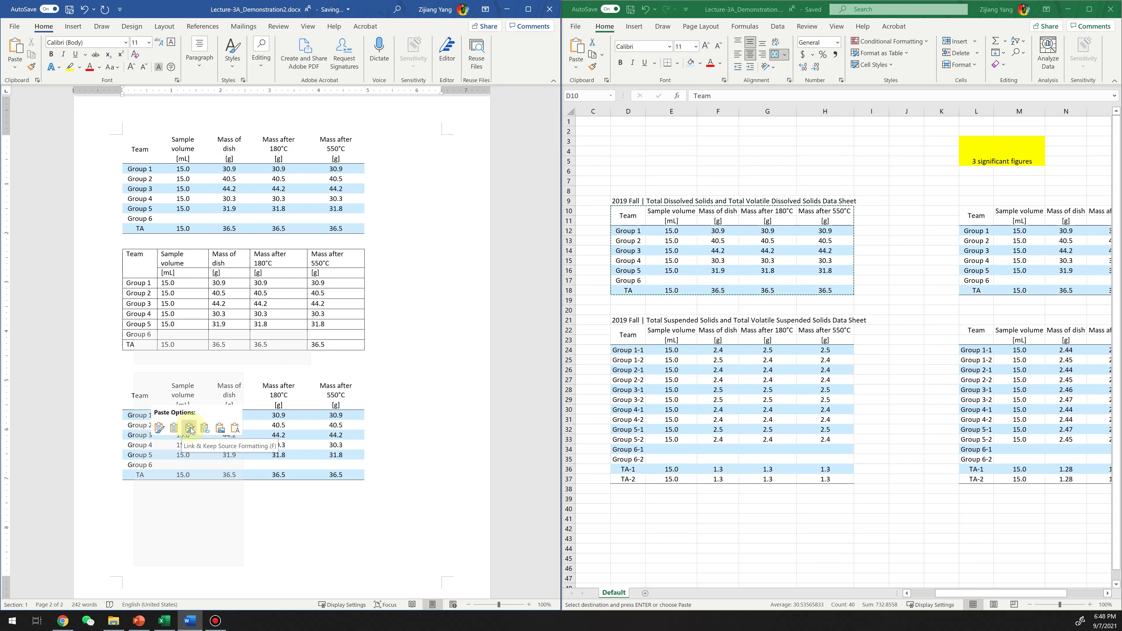
left_click(235, 427)
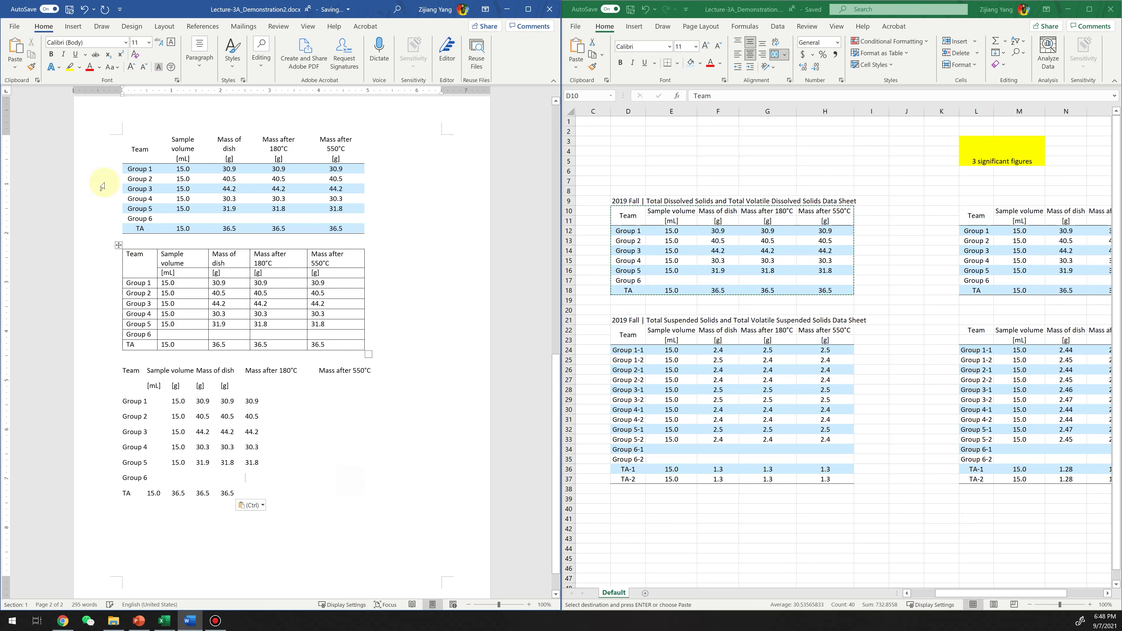
left_click_drag(89, 146, 110, 501)
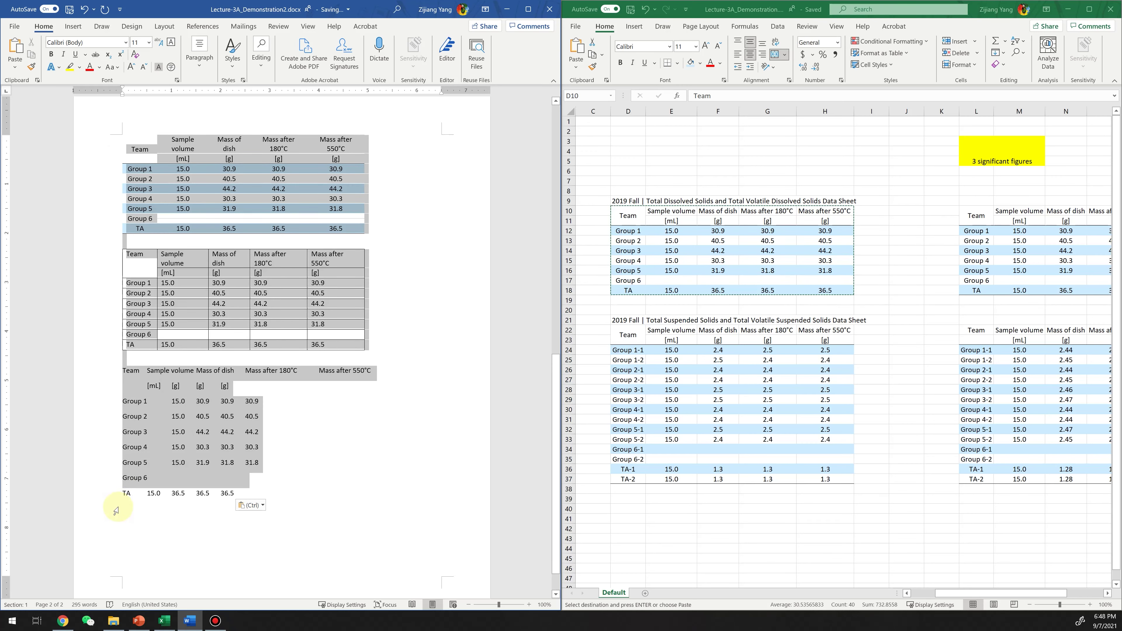
left_click(362, 451)
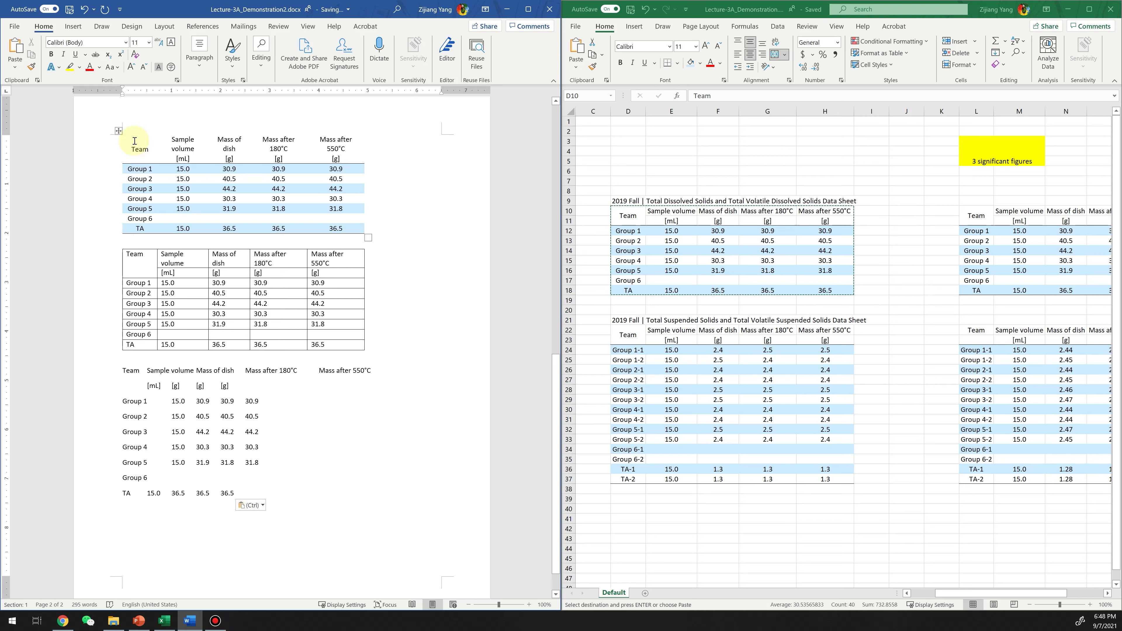
left_click(120, 131)
left_click(402, 471)
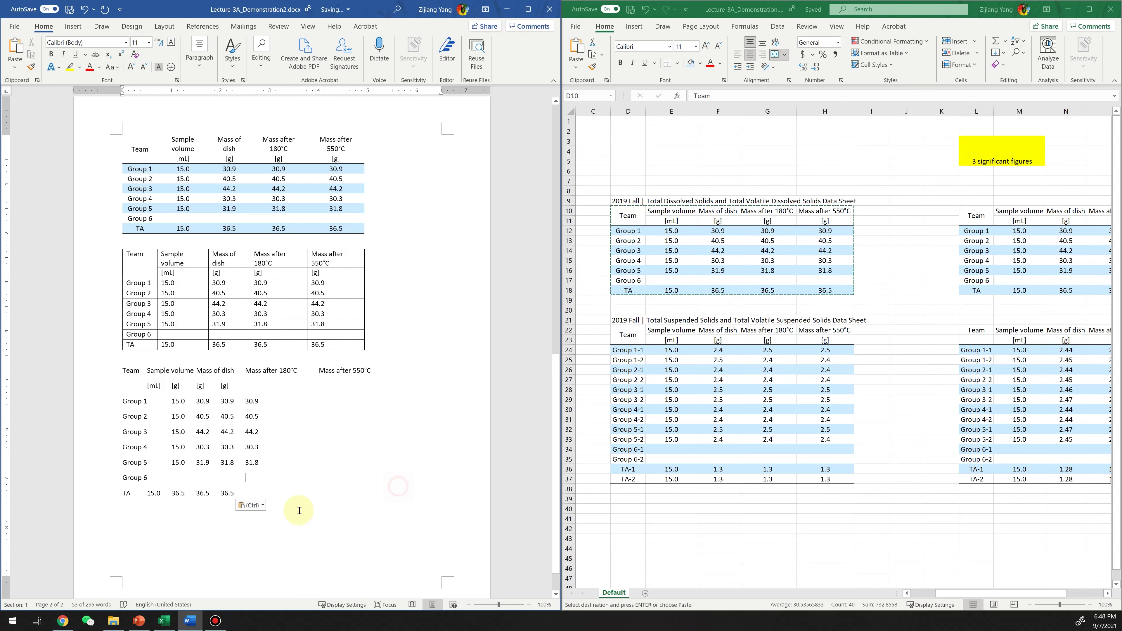
- Replace the three pasted tables on the second page with the line "Ctrl + V" and paste the copied Excel table below it
left_click_drag(297, 507, 75, 151)
key("Delete")
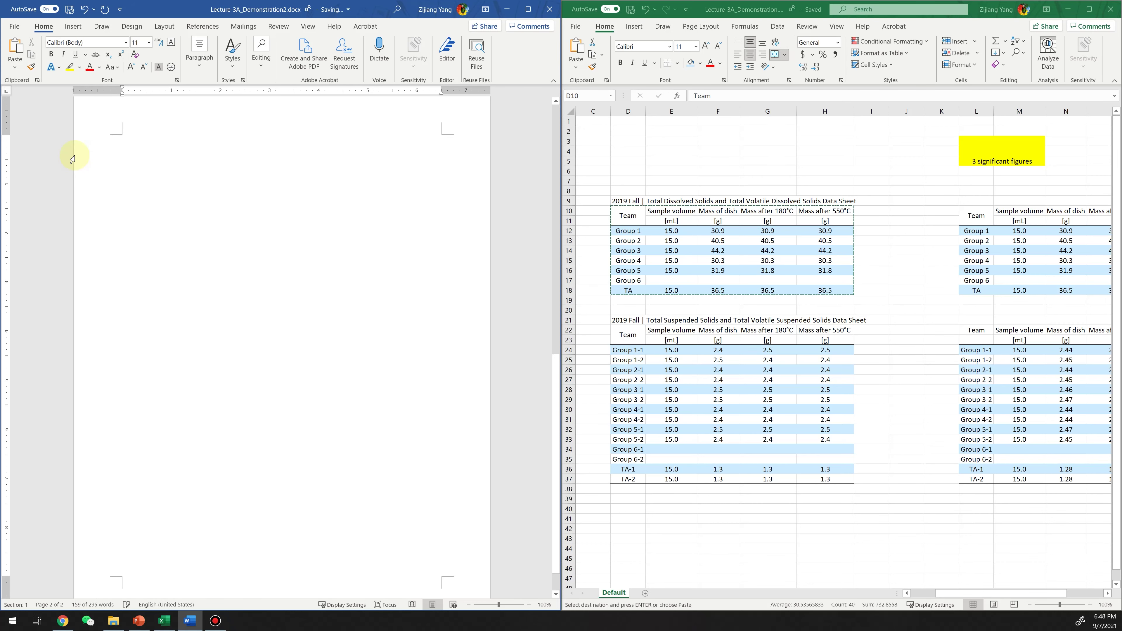
type("c")
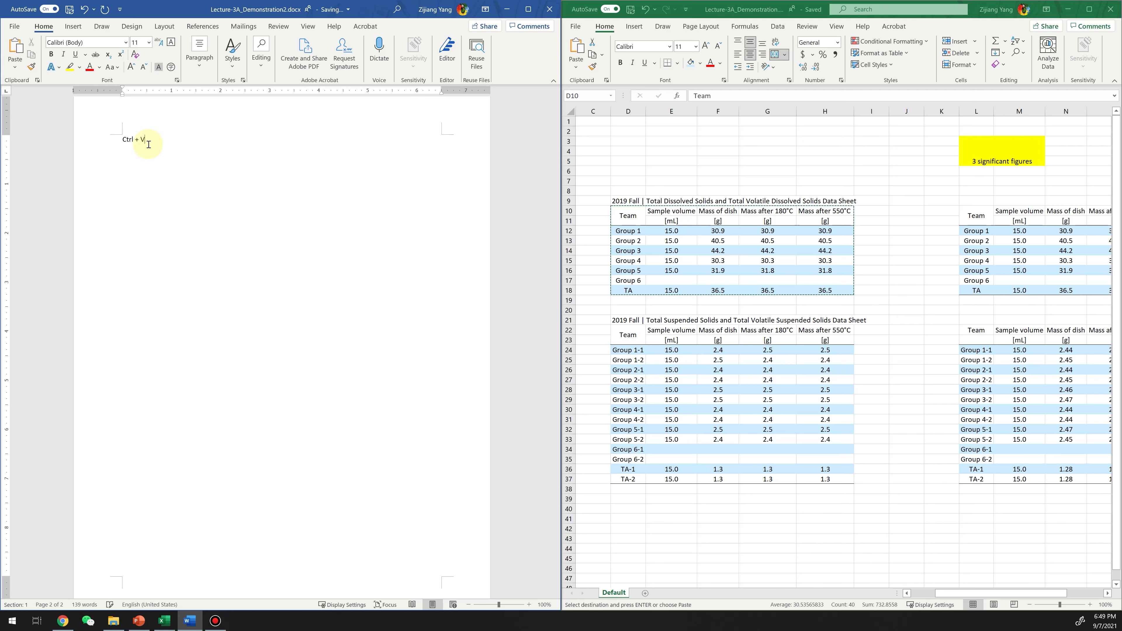
key("ctrl+v")
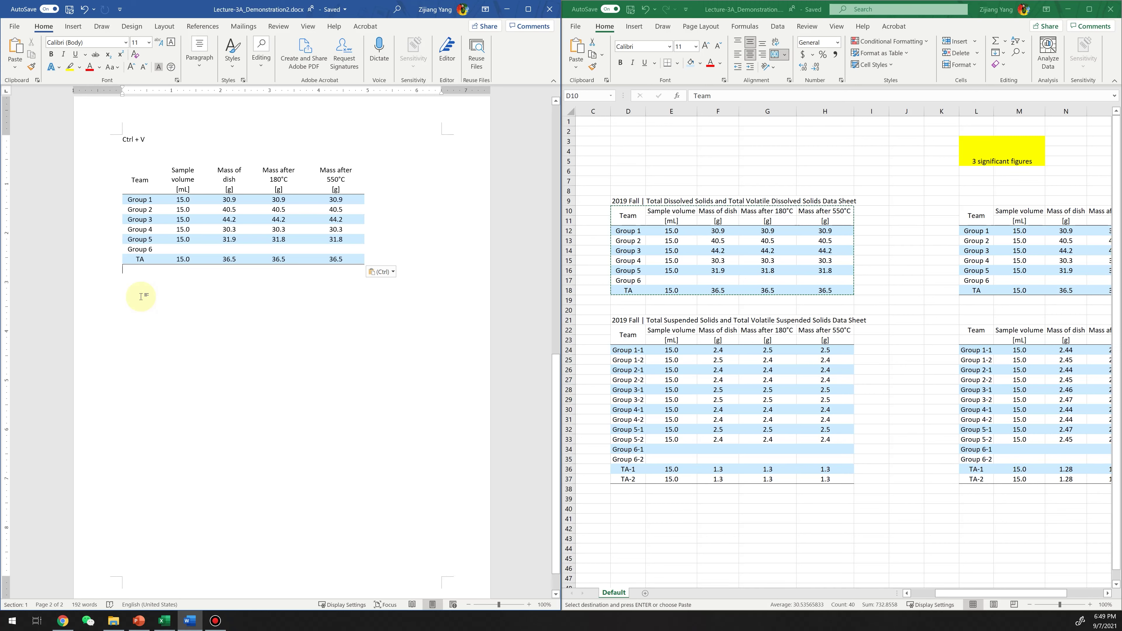
left_click(196, 241)
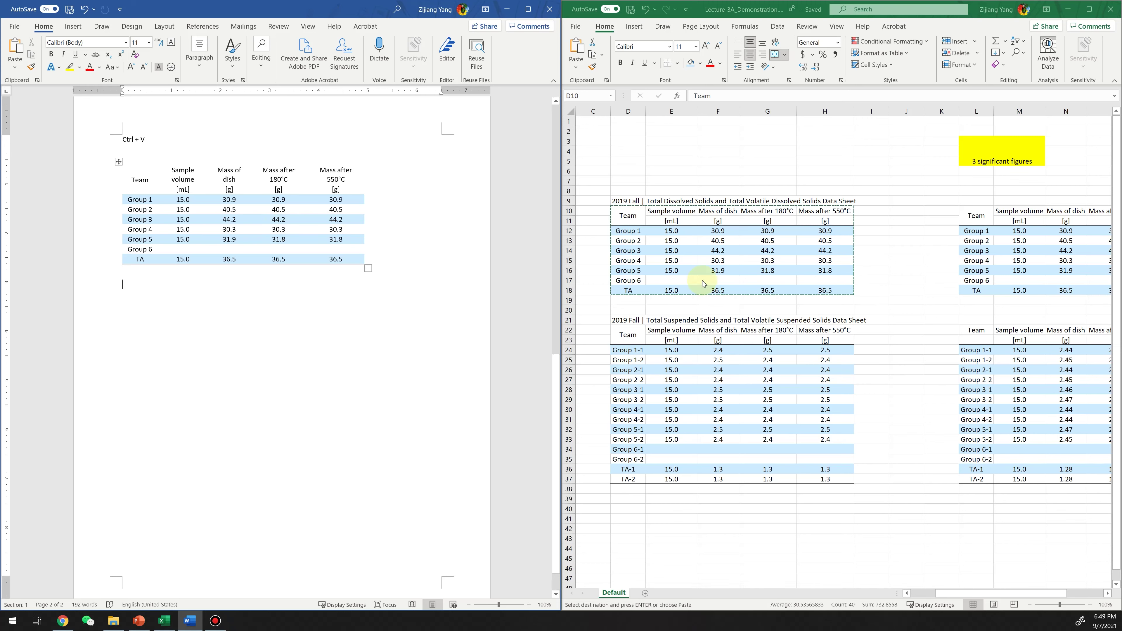
- AutoFit the pasted dissolved solids table in Word to its contents
left_click(119, 162)
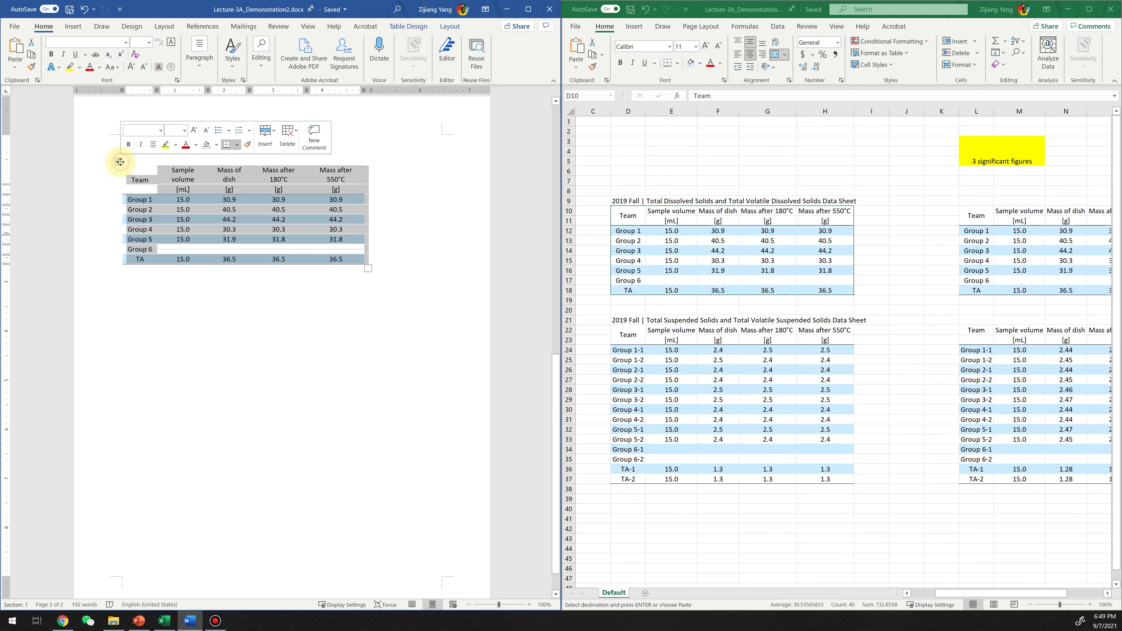
left_click(227, 306)
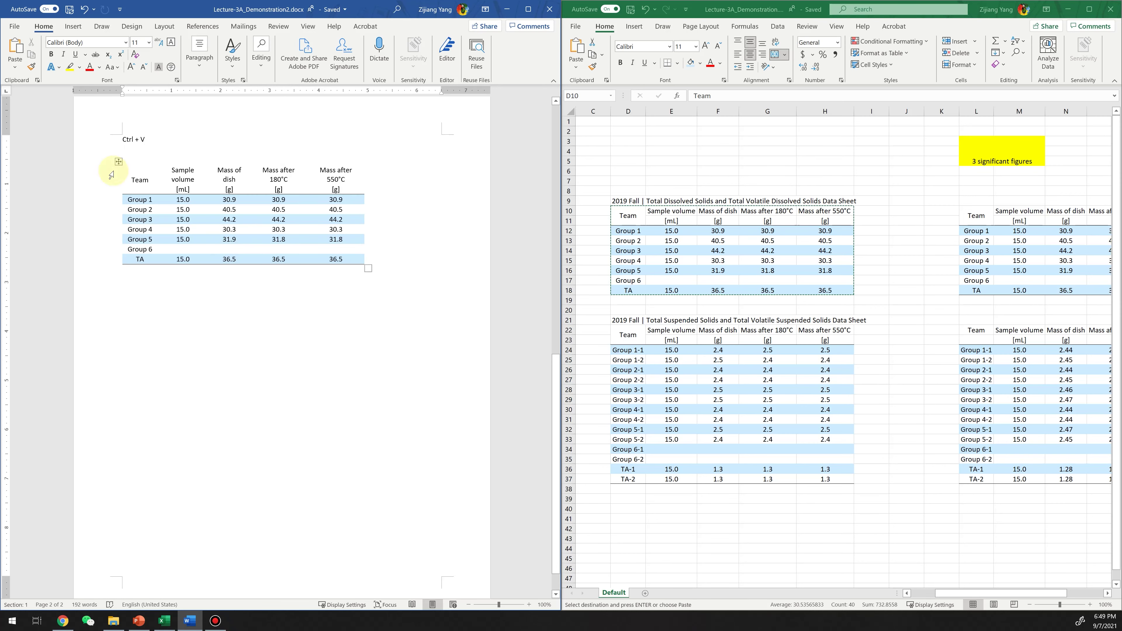
left_click(118, 162)
key("ctrl+c")
right_click(119, 162)
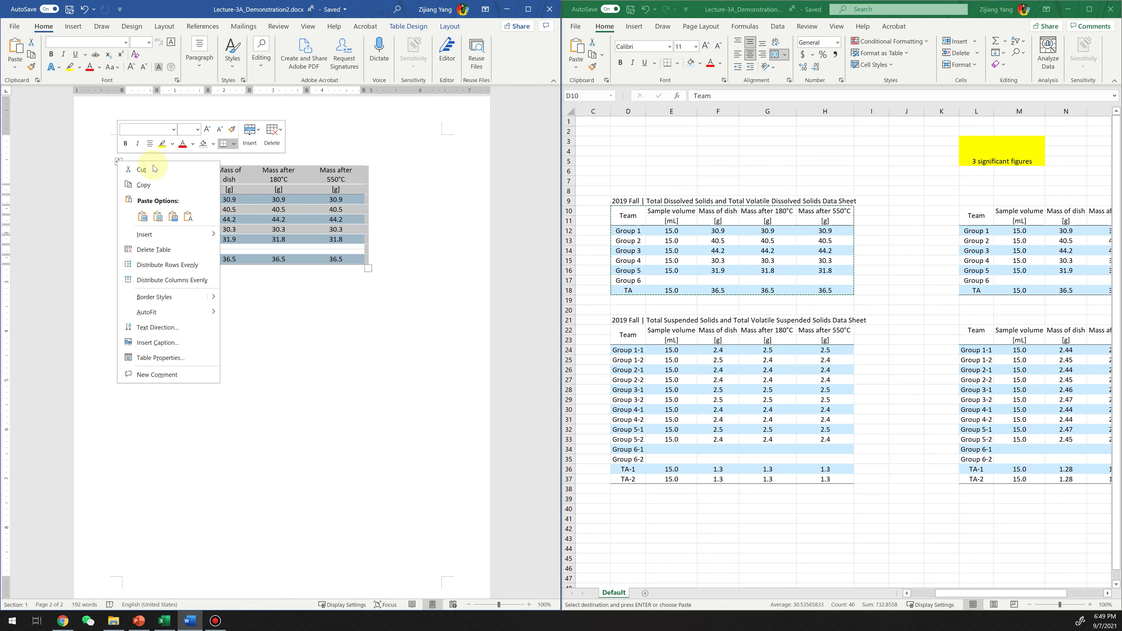
mouse_move(213, 313)
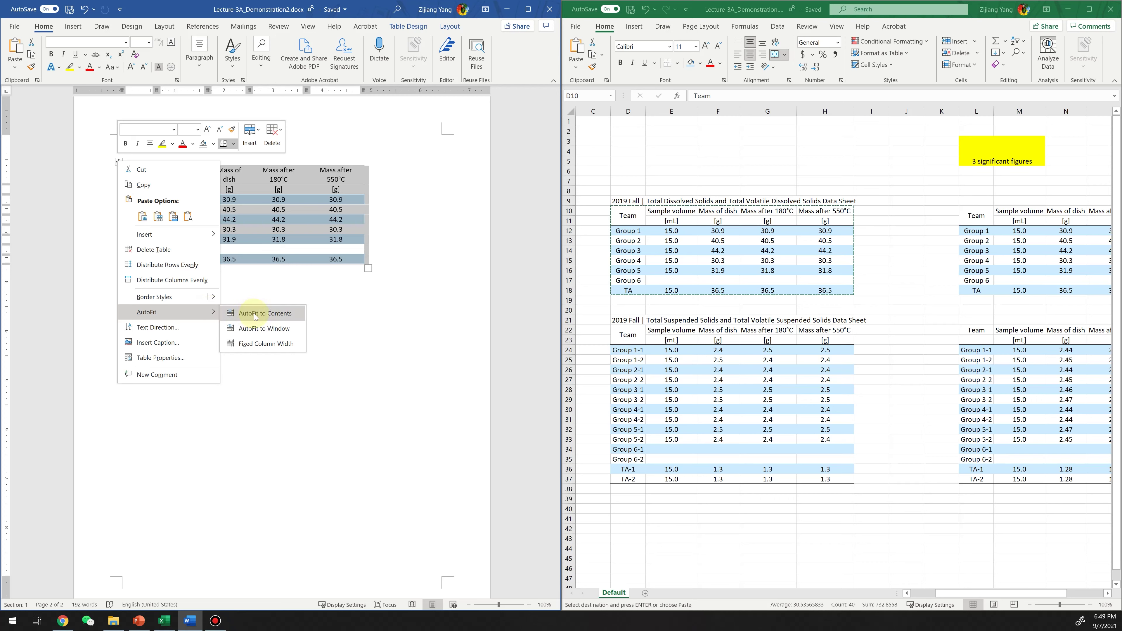
left_click(264, 313)
left_click(282, 283)
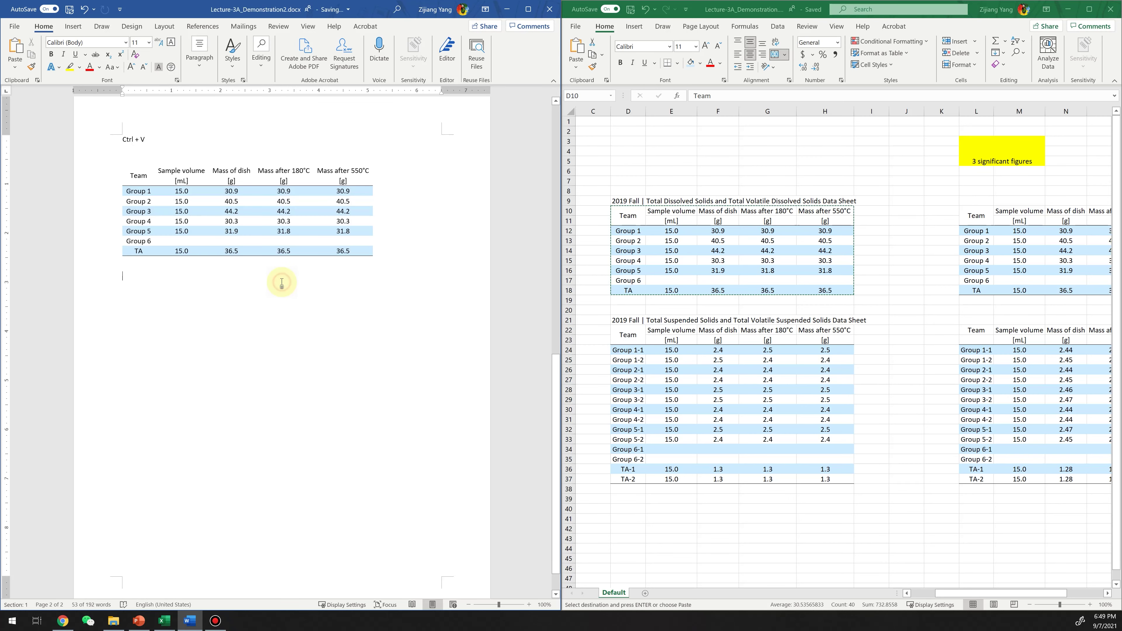
- Compare the pasted table with the two Table 1 examples on the first page, checking their layout and captions
left_click(118, 161)
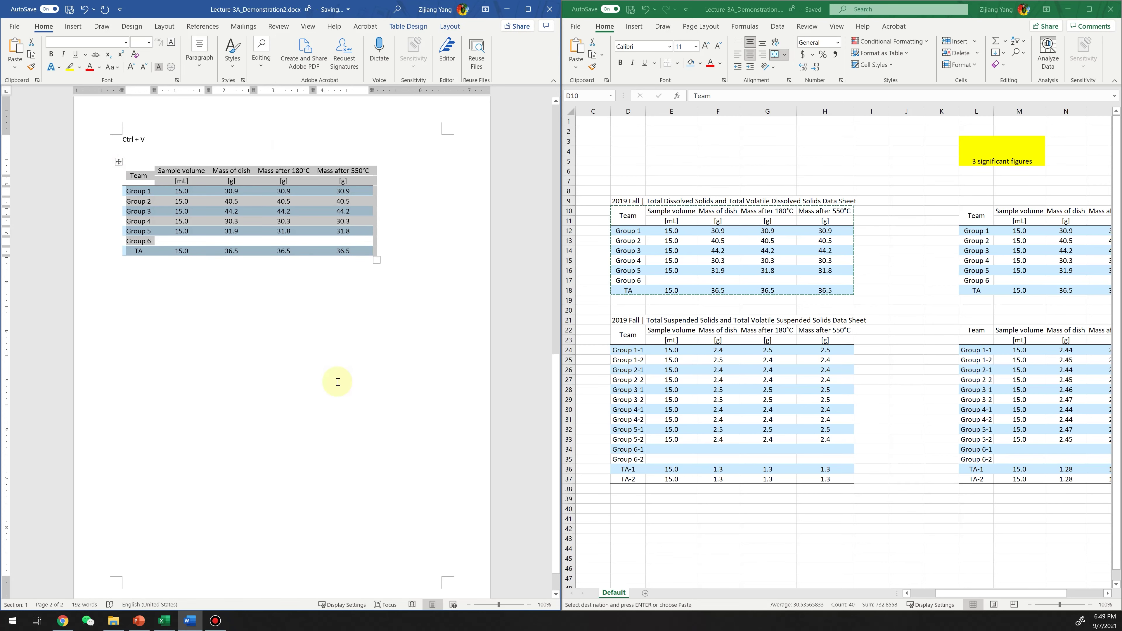
left_click(301, 371)
scroll(303, 415, "up", 5)
scroll(303, 416, "up", 7)
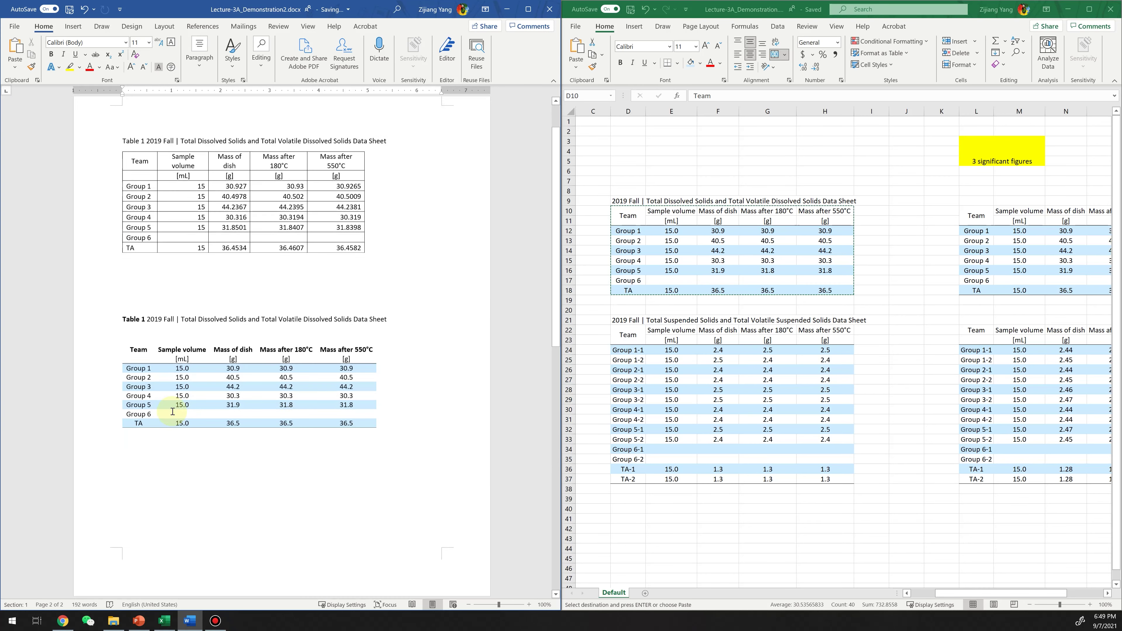
left_click(185, 394)
left_click_drag(127, 162, 370, 243)
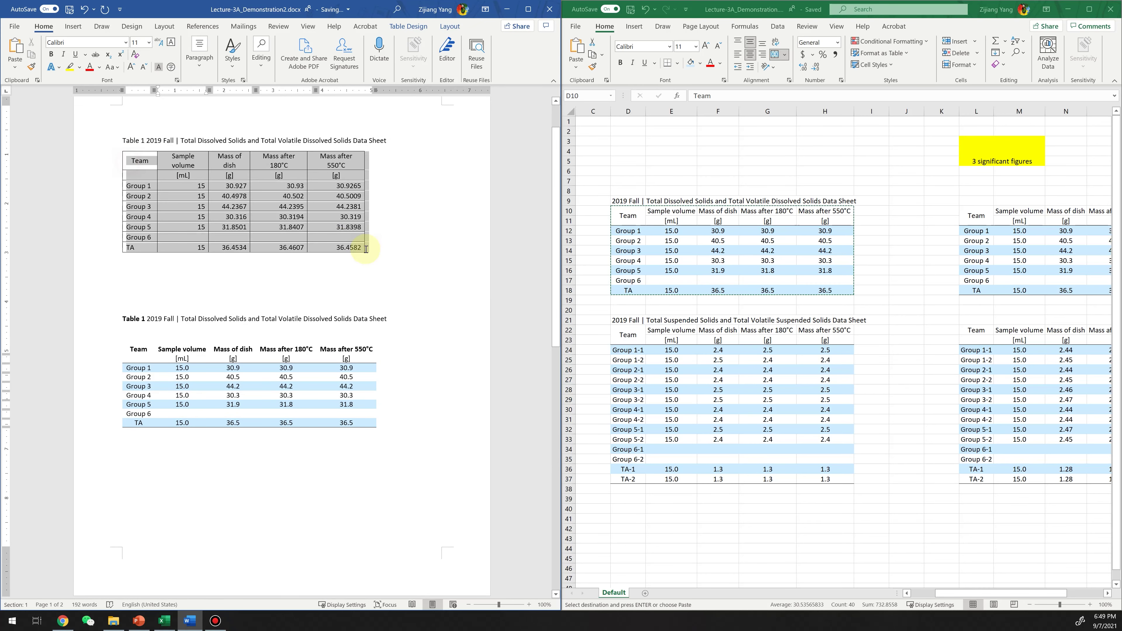
left_click(243, 501)
key("ctrl+v")
- Add a line directly above the pasted table on the second page and enter the caption label "Table 1:"
left_click(166, 382)
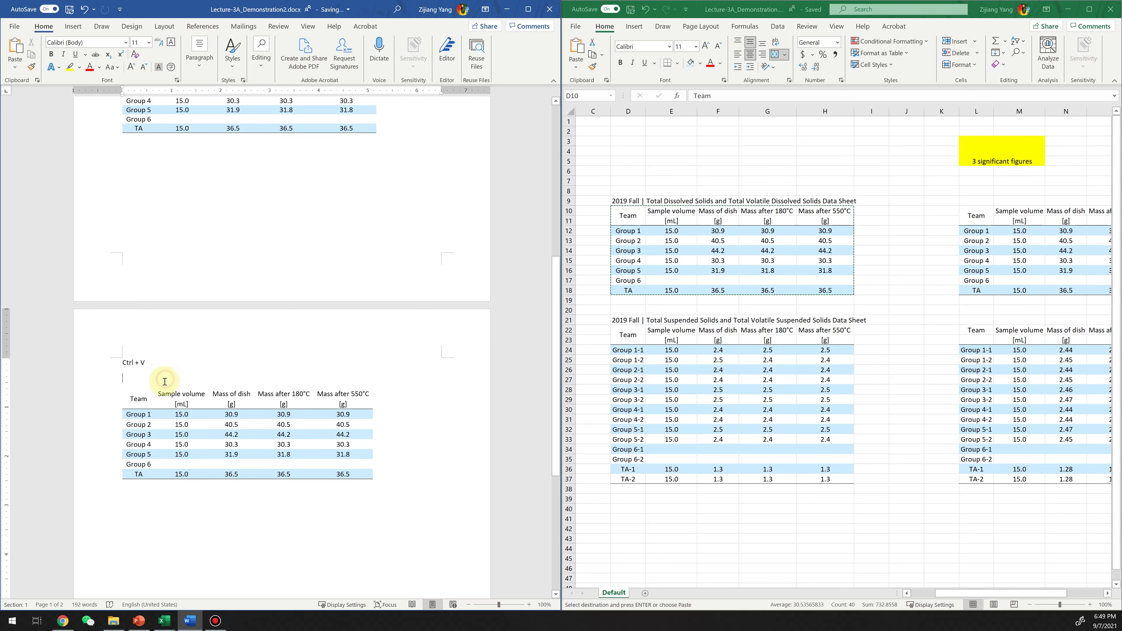
key("Return")
type("Table")
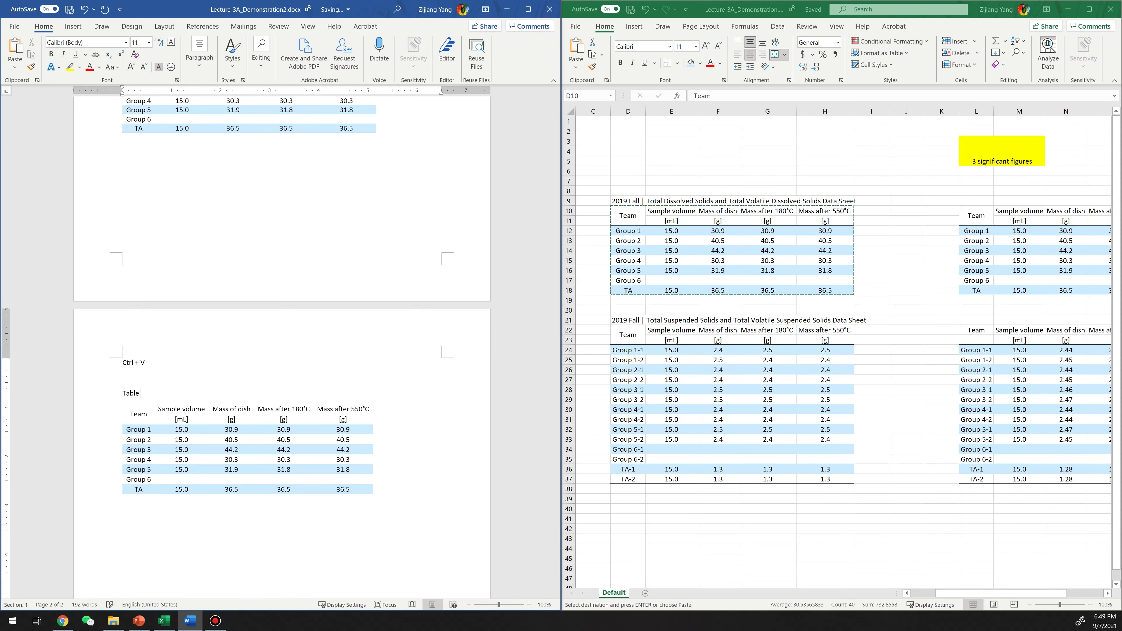
type(" 1:")
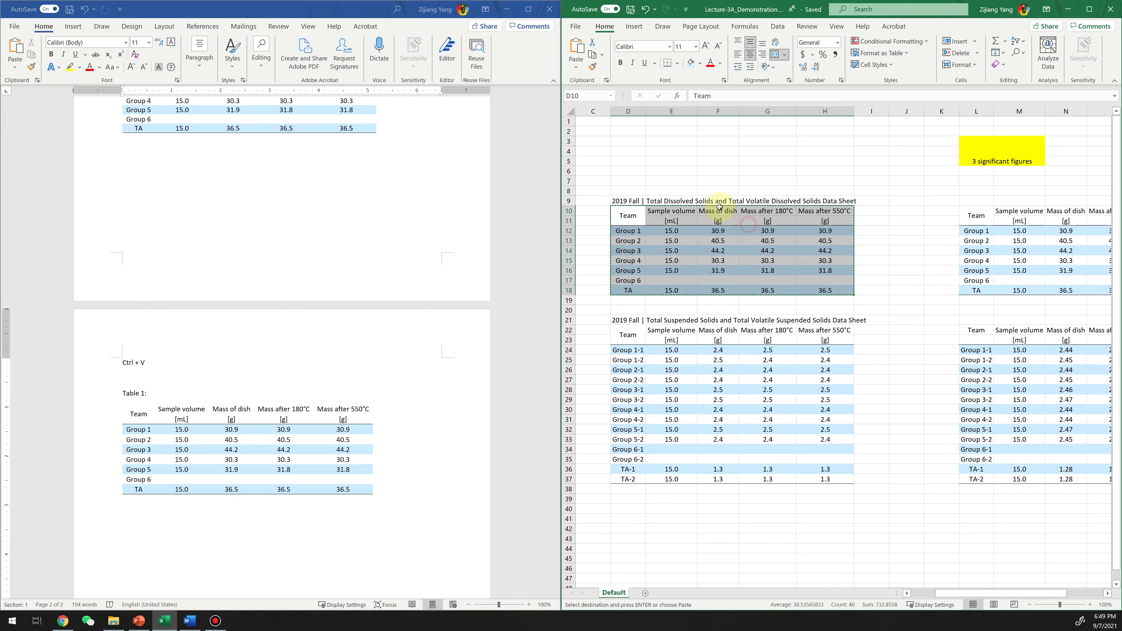
- Copy the title text "2019 Fall | Total Dissolved Solids and Total Volatile Dissolved Solids Data Sheet" from Excel cell D9 and paste it after "Table 1:" in Word
left_click(709, 200)
left_click(689, 201)
left_click(631, 200)
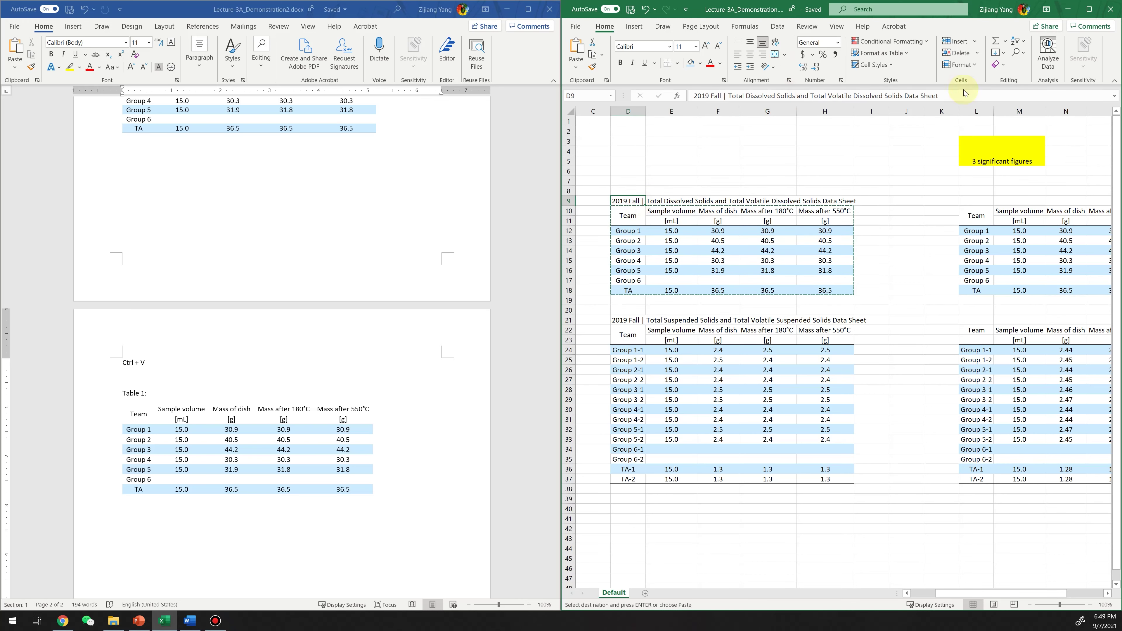
left_click_drag(938, 95, 691, 96)
right_click(745, 96)
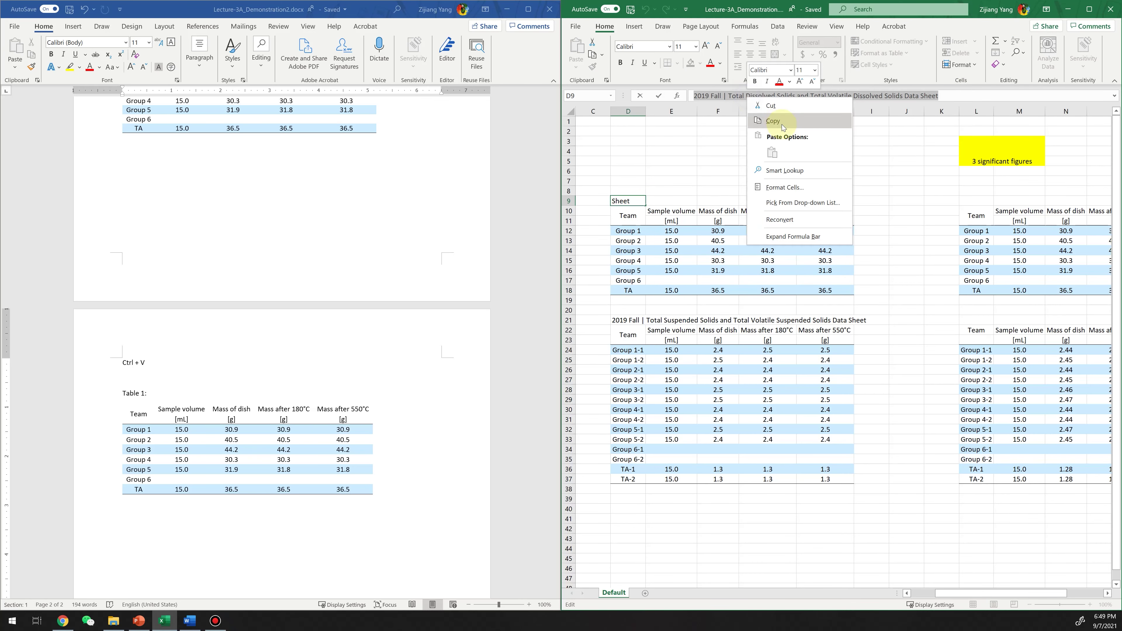
left_click(782, 124)
left_click(161, 392)
right_click(162, 393)
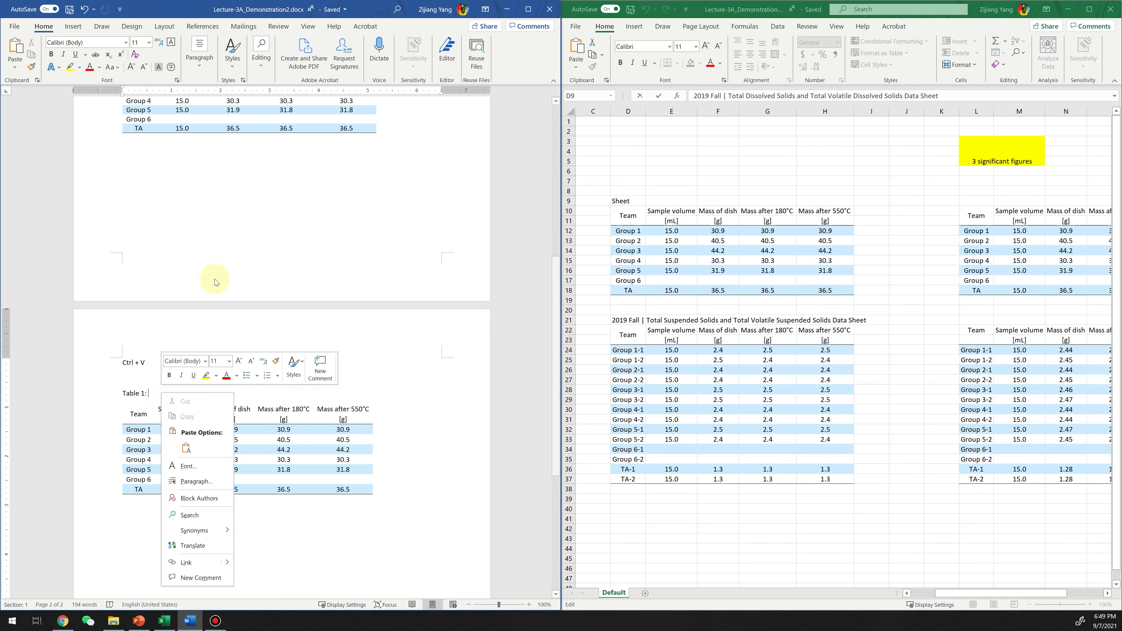
left_click(192, 443)
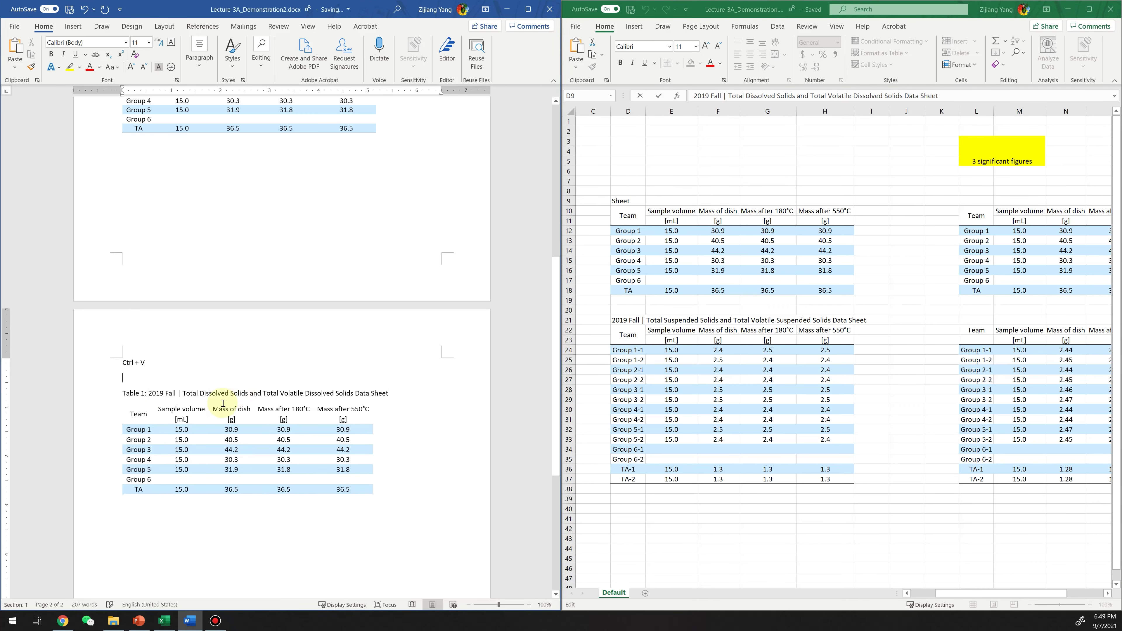
- Make the "Table 1:" label of the new caption bold
scroll(228, 396, "down", 3)
left_click(124, 320)
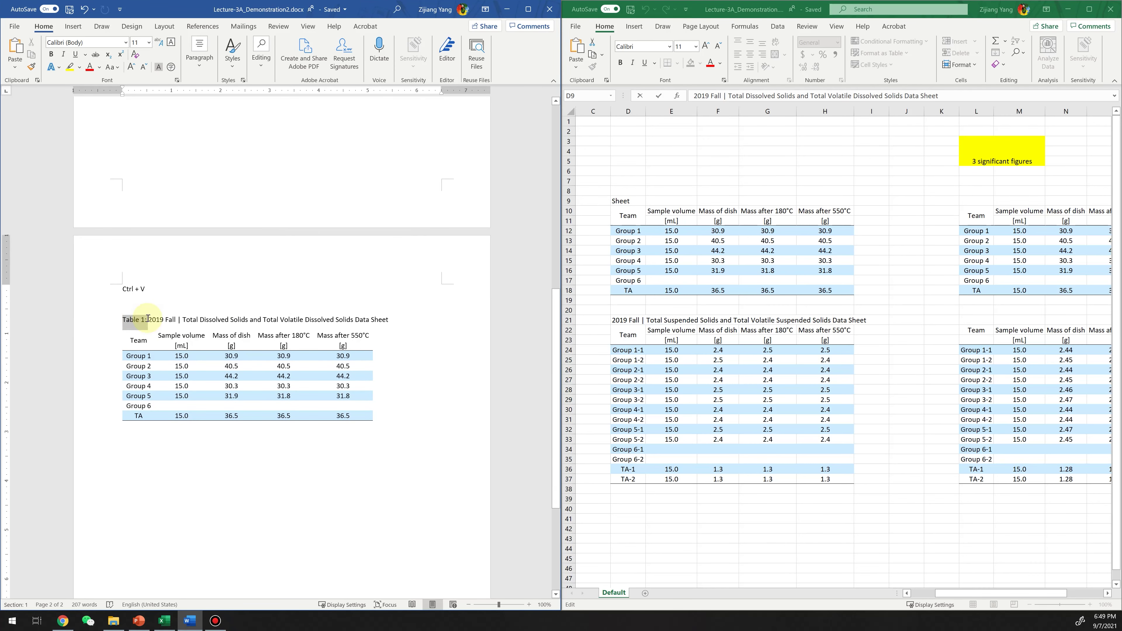
left_click(52, 55)
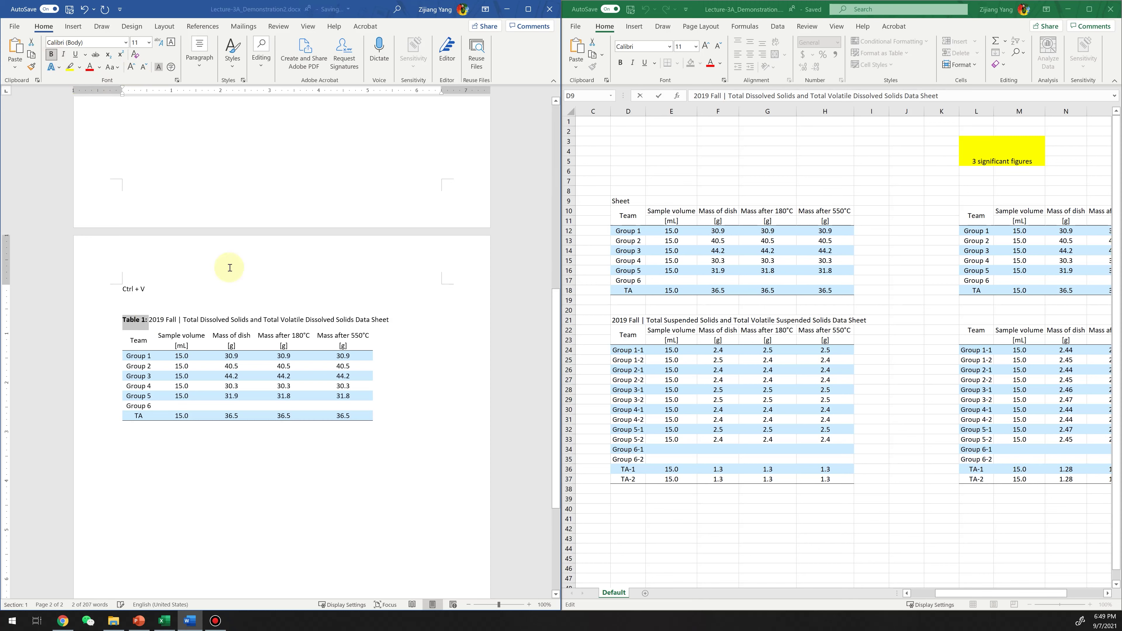
left_click(246, 292)
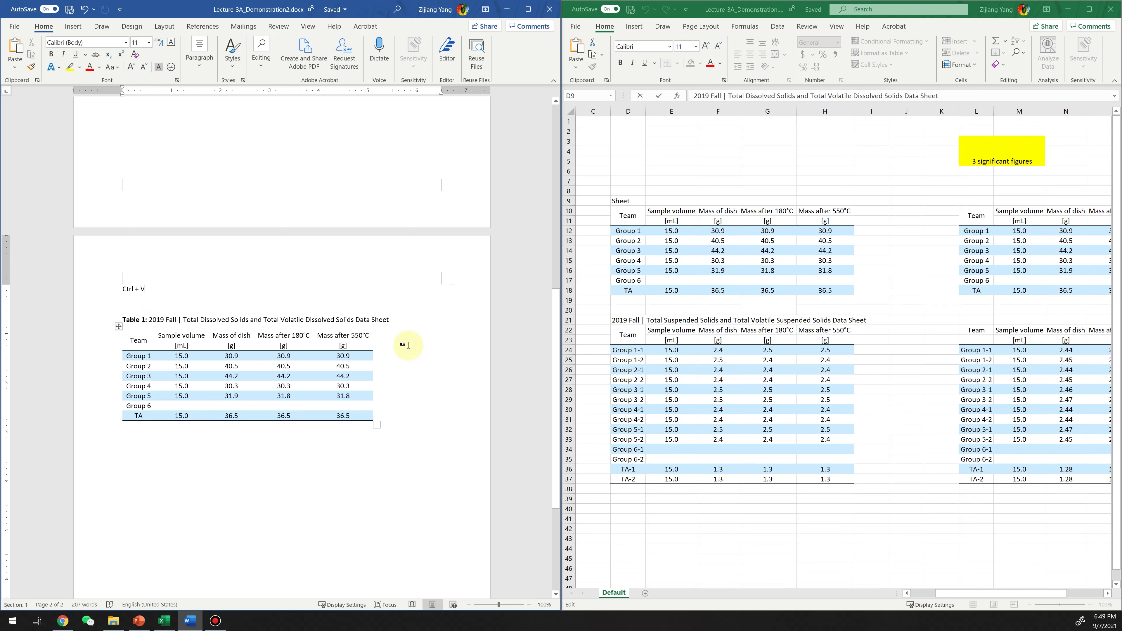
- Leave cell editing in the Excel workbook and place the PowerPoint lecture presentation side by side with it
scroll(383, 456, "down", 2)
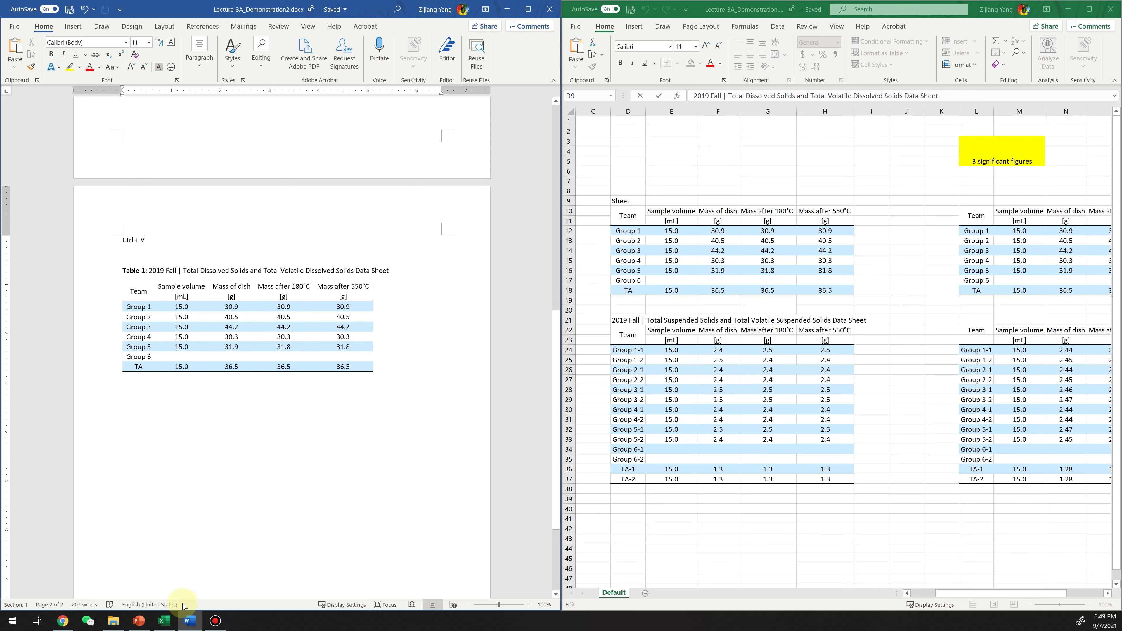
left_click(139, 620)
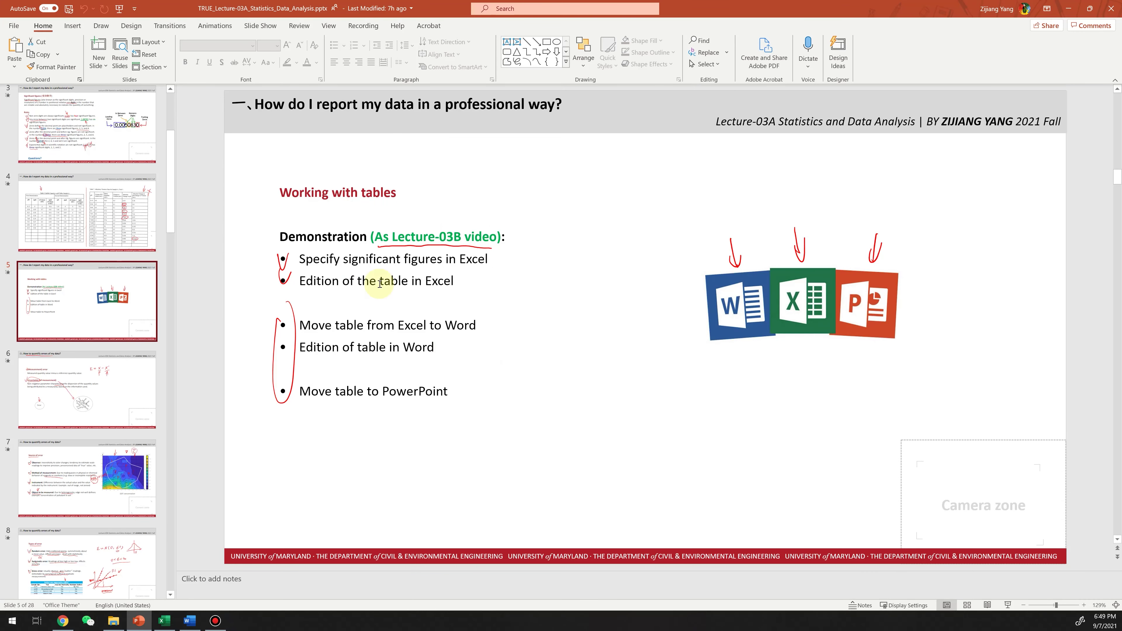
left_click(187, 621)
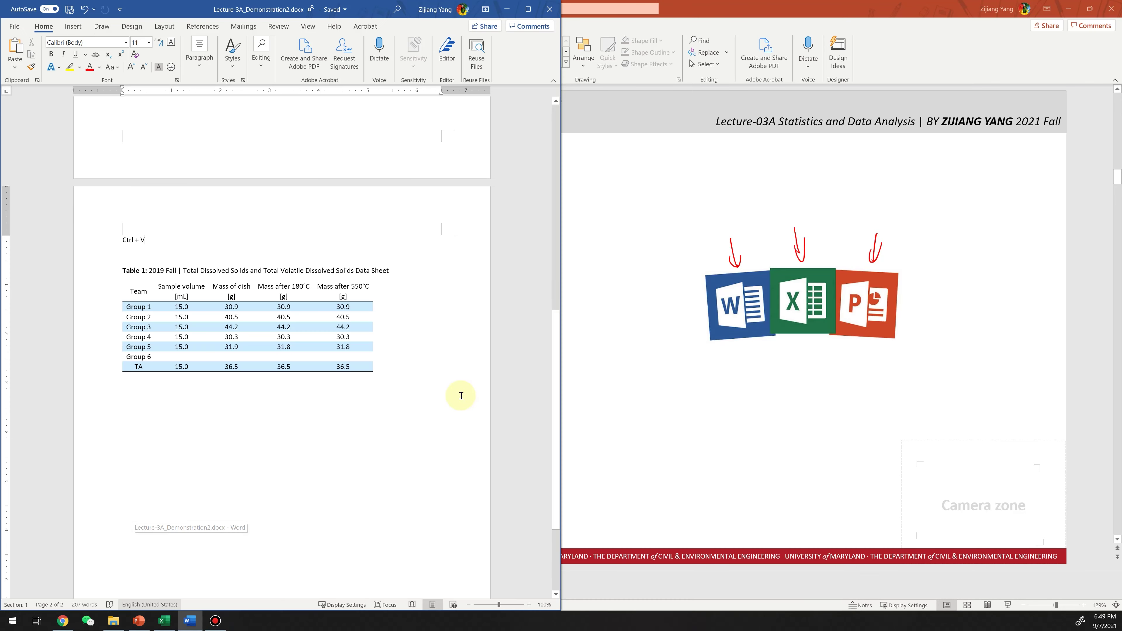
left_click(161, 621)
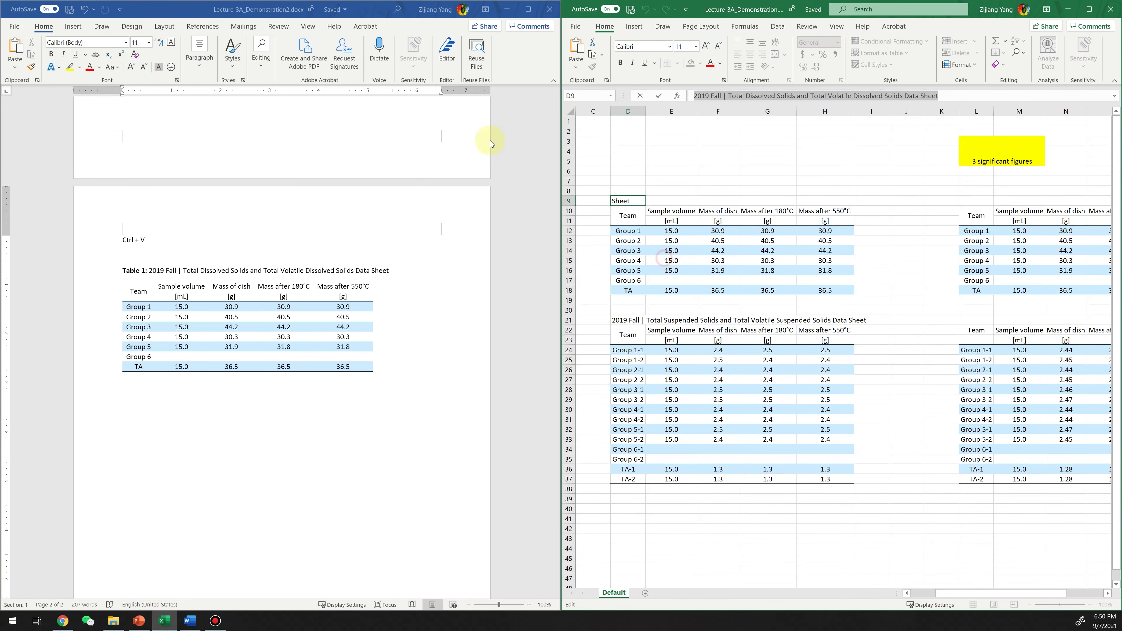
left_click(658, 260)
left_click(138, 621)
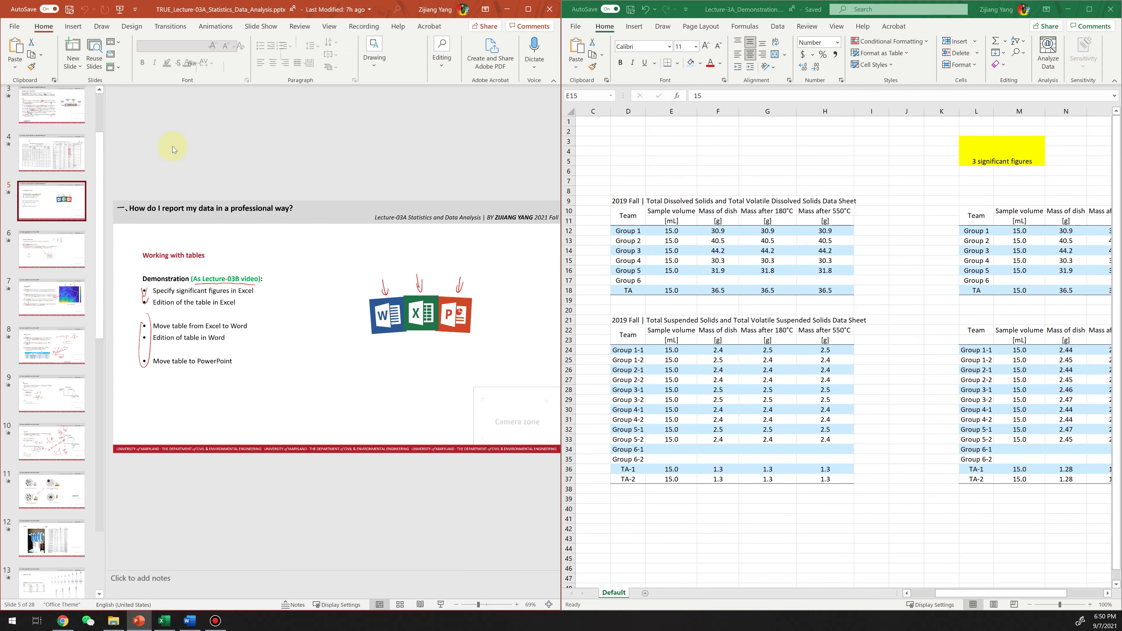
- Copy the dissolved solids table with its title, D9:H18, from Excel and bring up the paste options on the "Working with tables" slide in PowerPoint
left_click(678, 261)
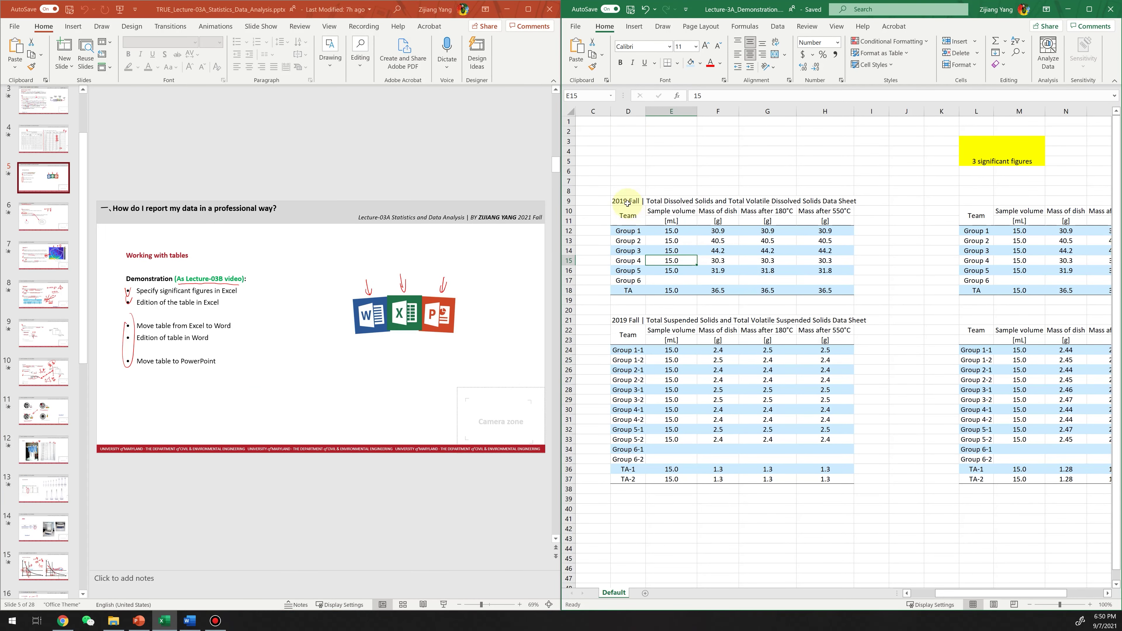
left_click_drag(624, 200, 826, 291)
right_click(675, 207)
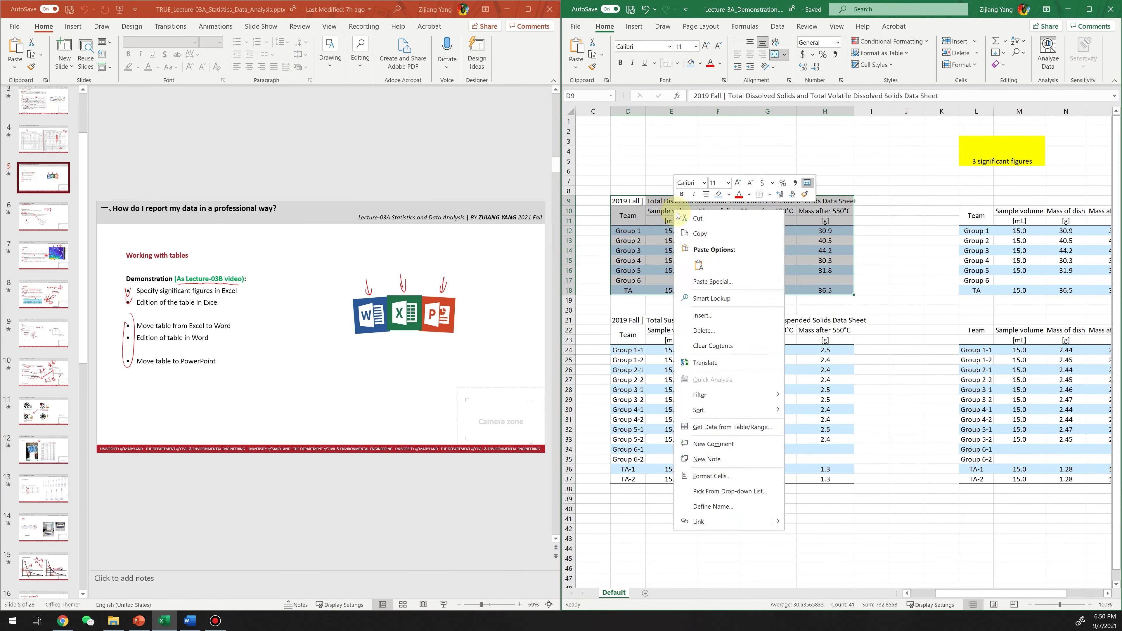
left_click(709, 234)
left_click(298, 375)
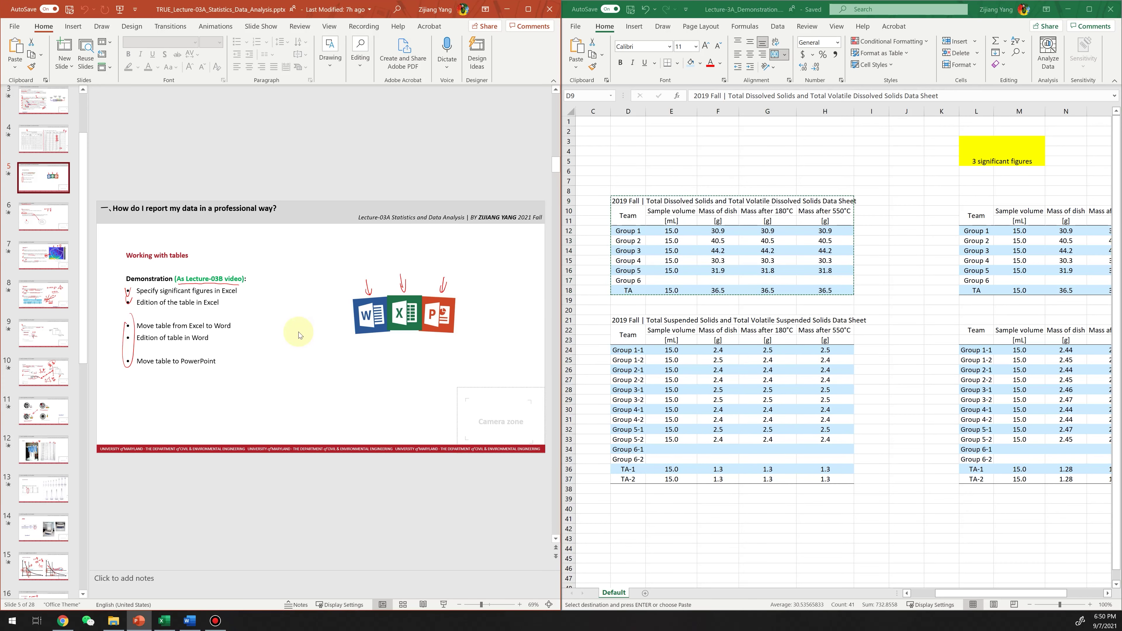
right_click(295, 299)
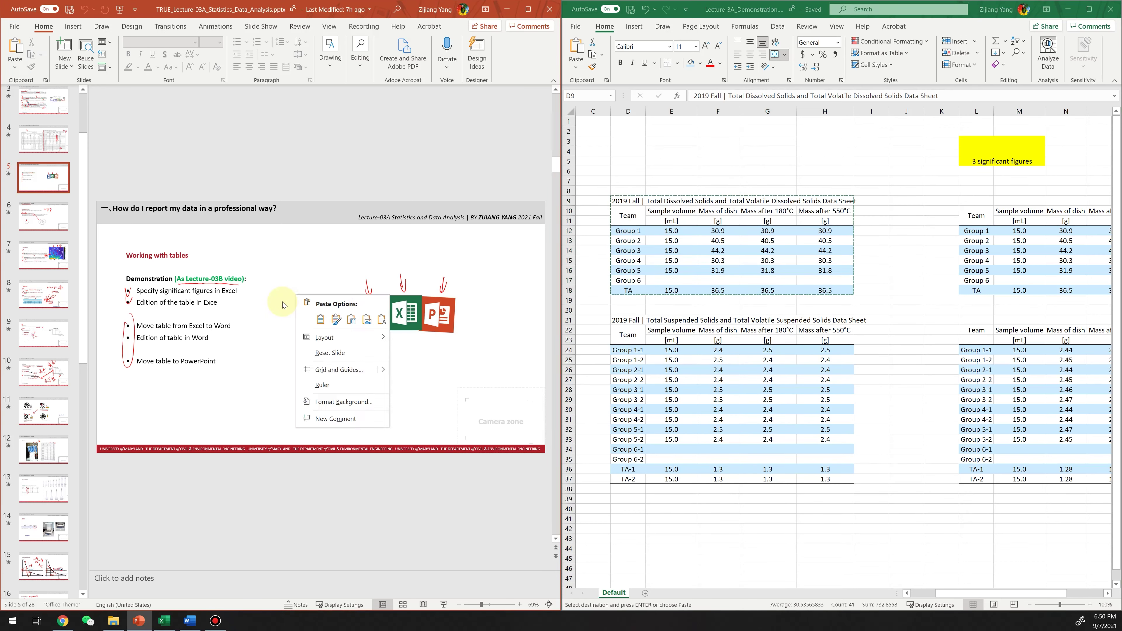